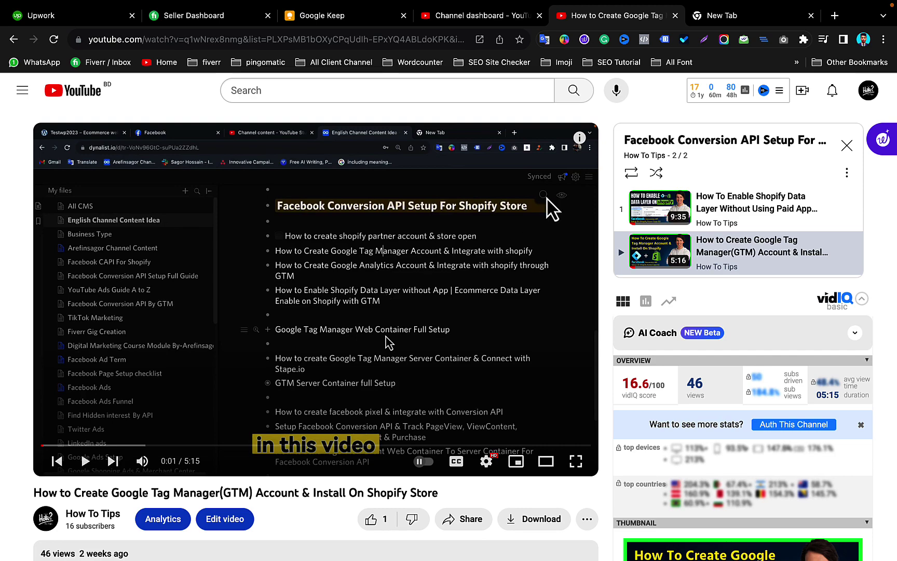
Step: Switch to the desktop showing the Dynalist 'English Channel Content Idea' outline
{"action": "key", "text": "ctrl+Up"}
{"action": "left_click", "coordinate": [475, 66]}
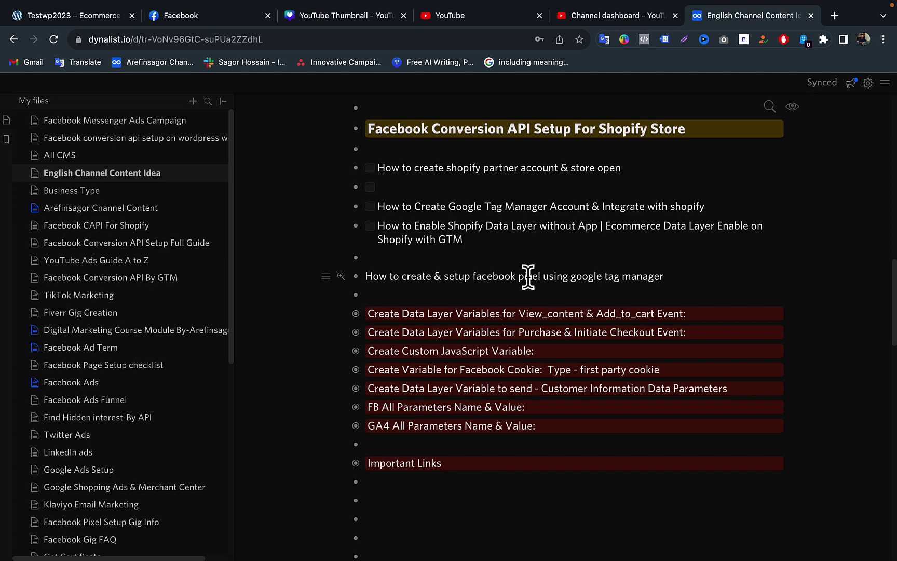
Step: Bring up the FB-CAPI For Shopify Website doc, then the Facebook Business Pixels settings
{"action": "key", "text": "ctrl+Up"}
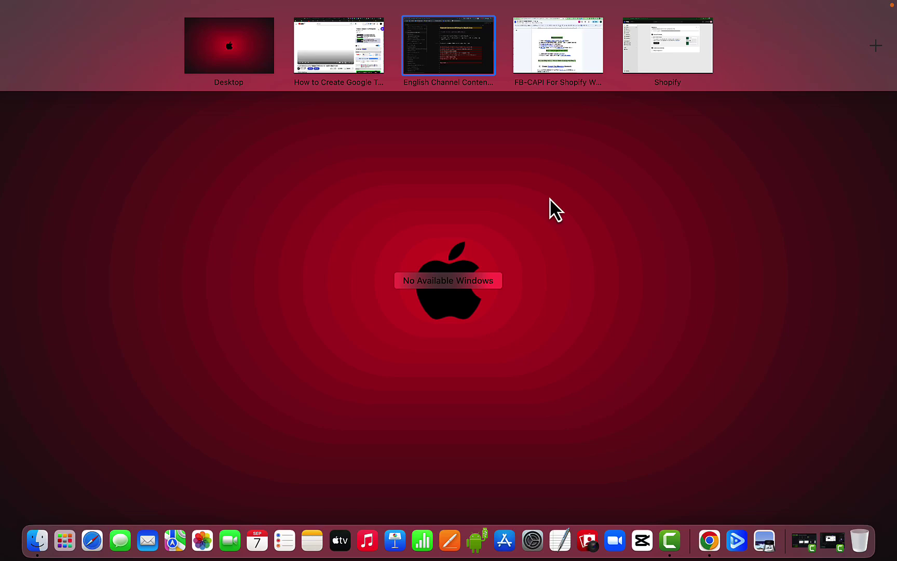
{"action": "left_click", "coordinate": [585, 44]}
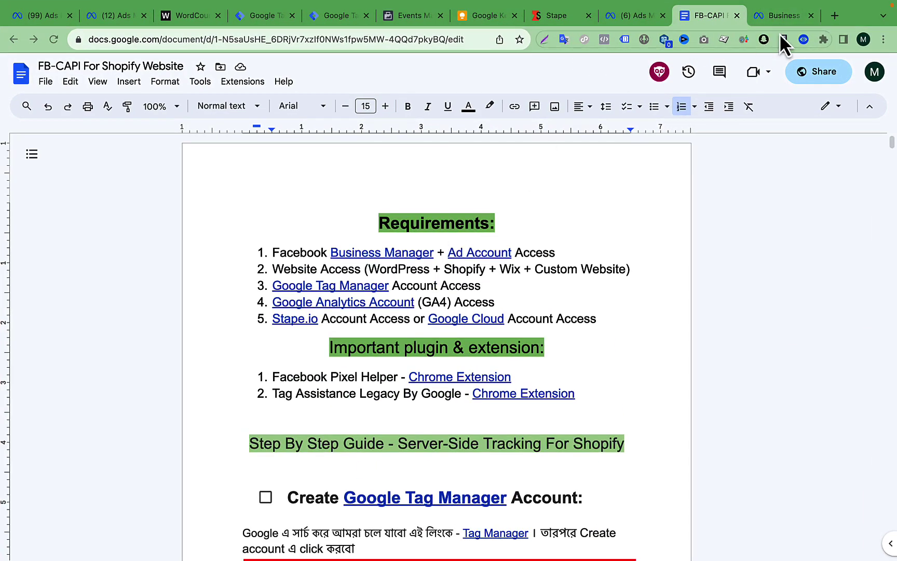
{"action": "left_click", "coordinate": [777, 17]}
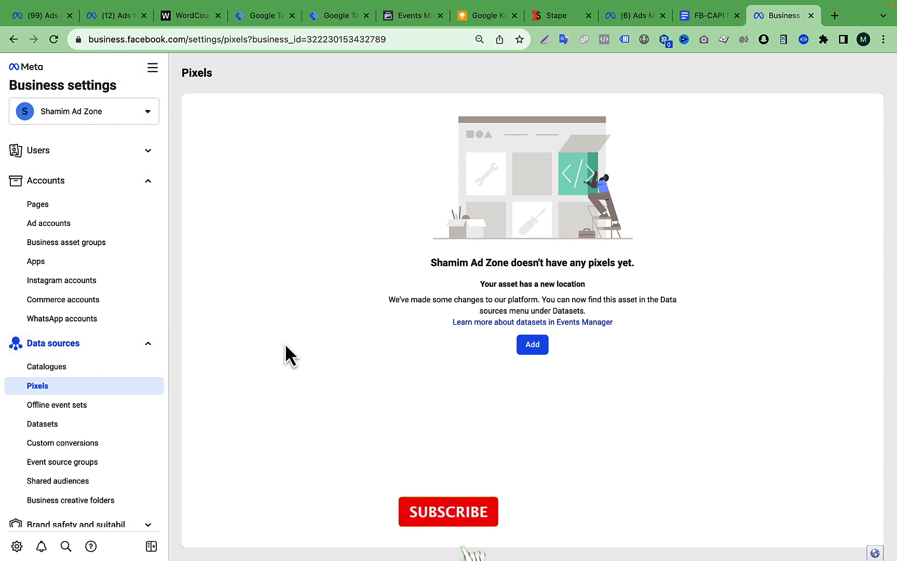
Step: Add a new pixel from the Pixels page and focus the website URL field
{"action": "scroll", "coordinate": [124, 414], "scroll_direction": "down", "scroll_amount": 3}
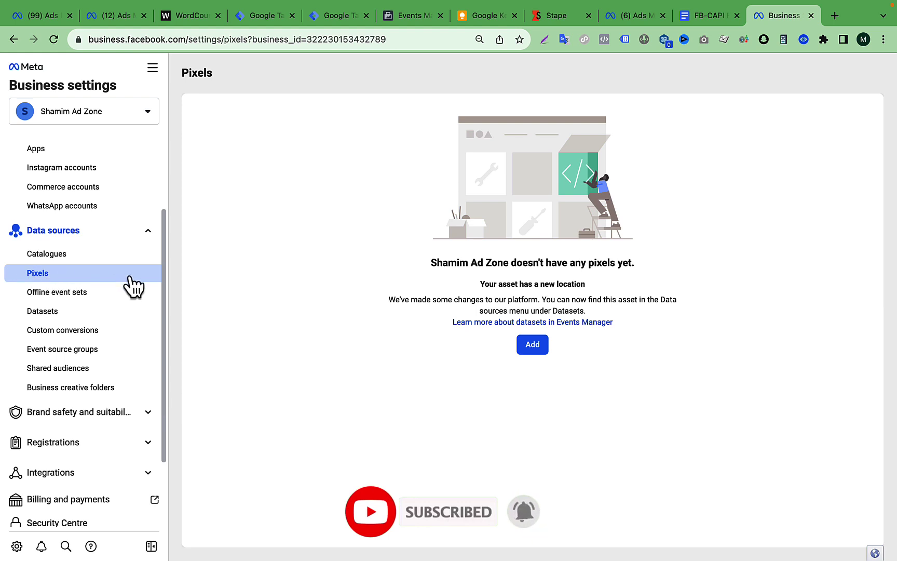
{"action": "left_click", "coordinate": [58, 311]}
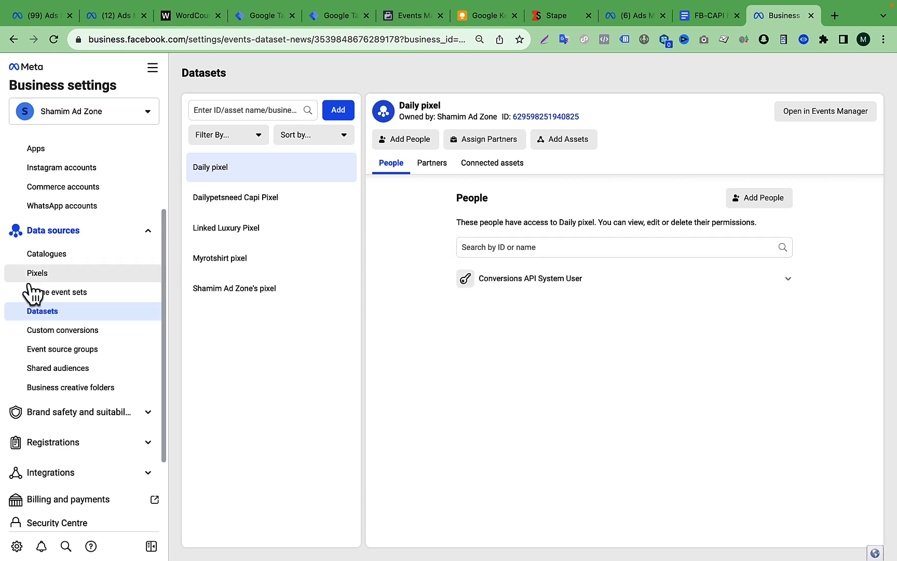
{"action": "left_click", "coordinate": [57, 274]}
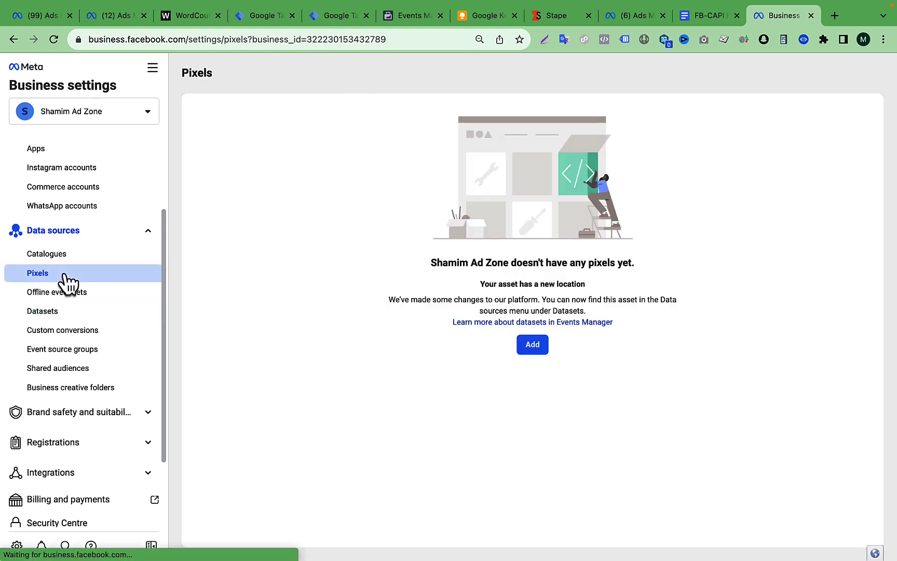
{"action": "left_click", "coordinate": [535, 351]}
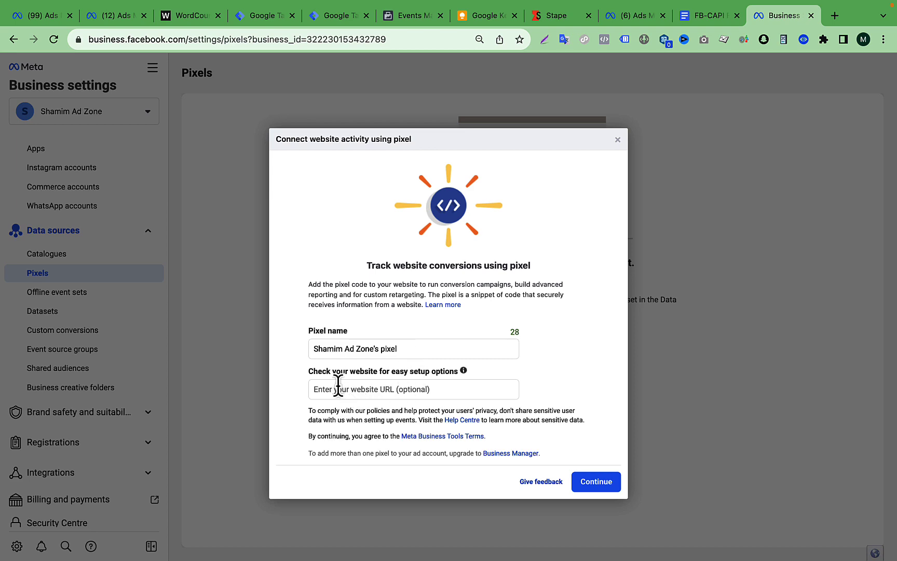
{"action": "left_click", "coordinate": [370, 389]}
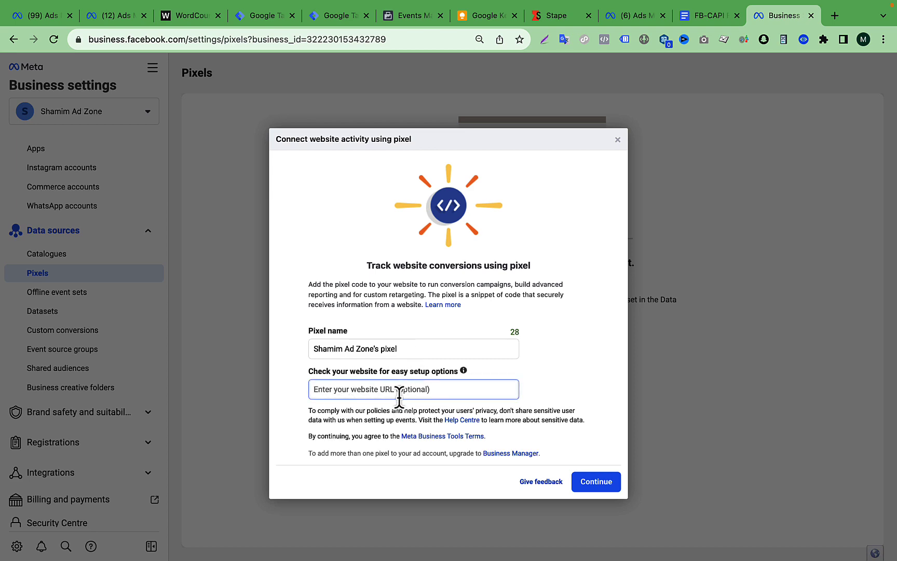
{"action": "key", "text": "ctrl+Up"}
Step: Copy the davidshopbd storefront address and return to the Meta pixel form
{"action": "left_click", "coordinate": [660, 63]}
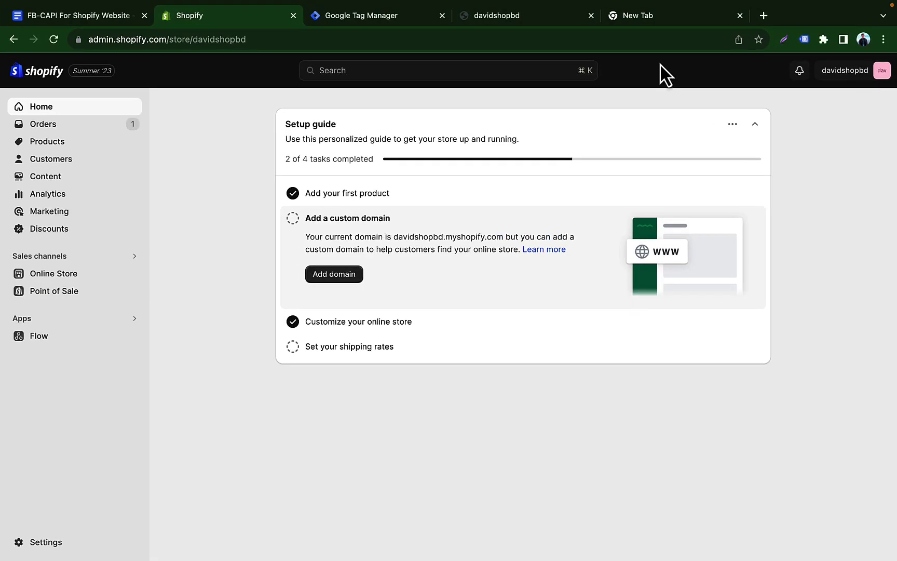
{"action": "left_click", "coordinate": [162, 40]}
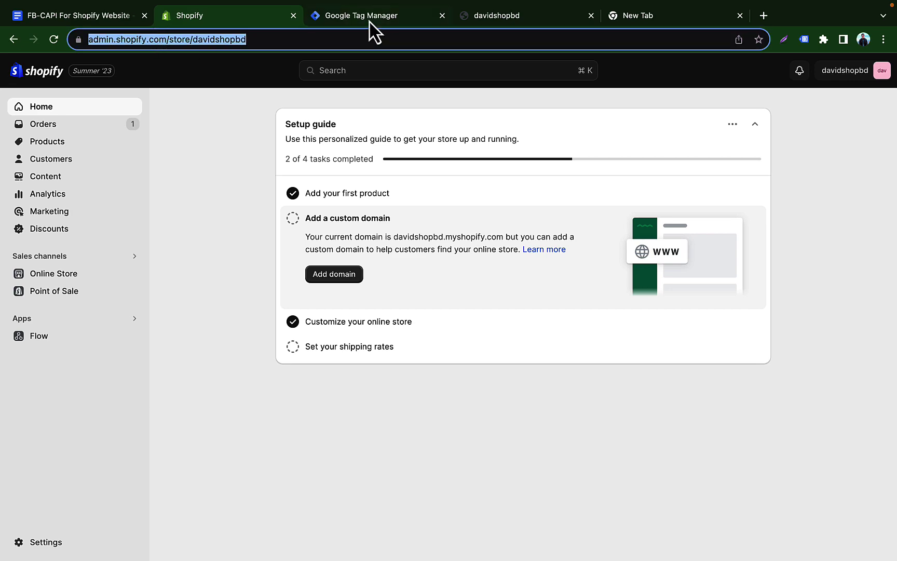
{"action": "left_click", "coordinate": [517, 20]}
{"action": "left_click", "coordinate": [365, 41]}
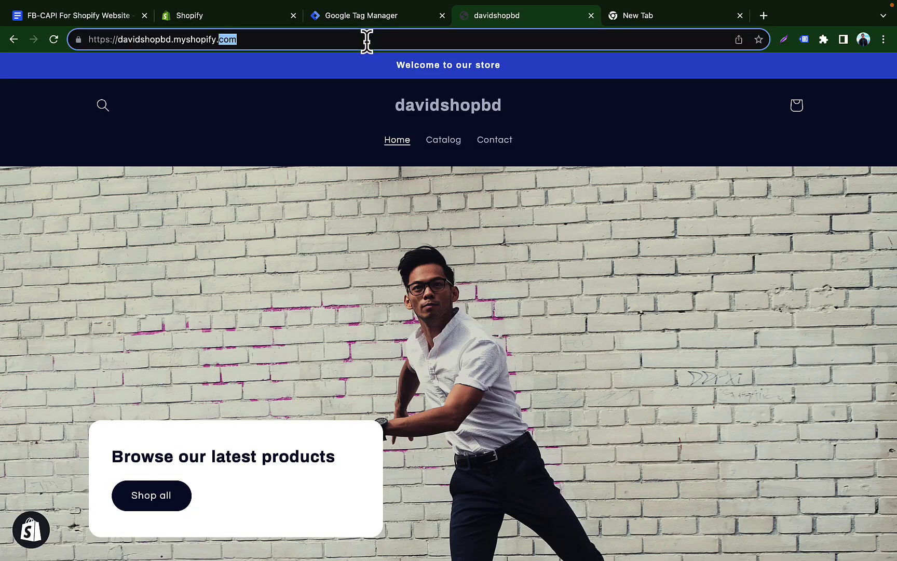
{"action": "right_click", "coordinate": [366, 40]}
{"action": "left_click", "coordinate": [385, 122]}
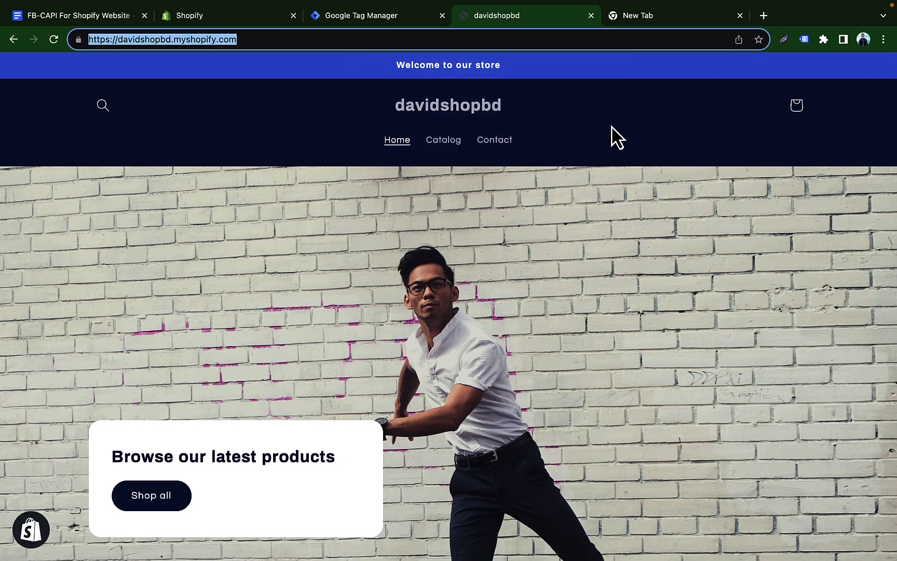
{"action": "key", "text": "ctrl+Up"}
{"action": "left_click", "coordinate": [570, 61]}
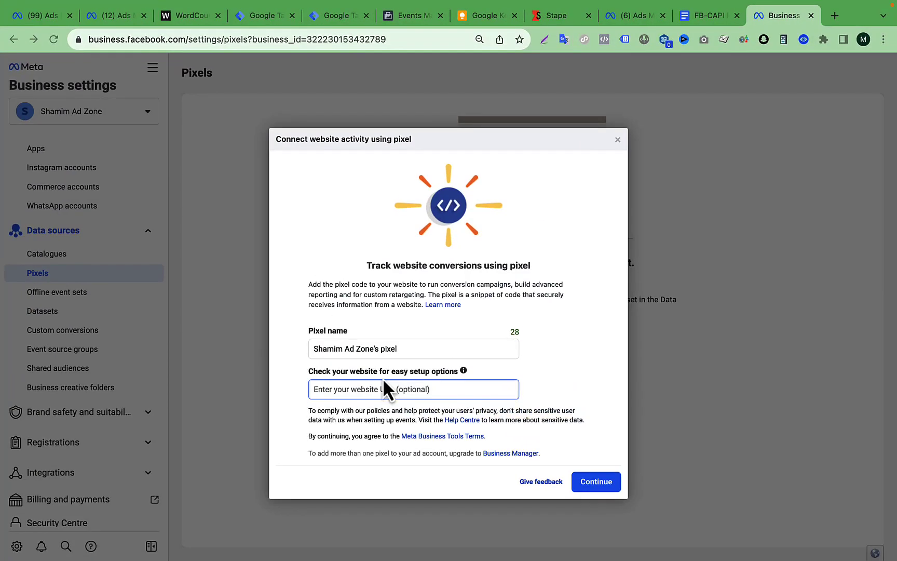
Step: Paste the store URL as the website and name the pixel 'David Shop Pixel'
{"action": "left_click", "coordinate": [372, 389]}
{"action": "key", "text": "super+v"}
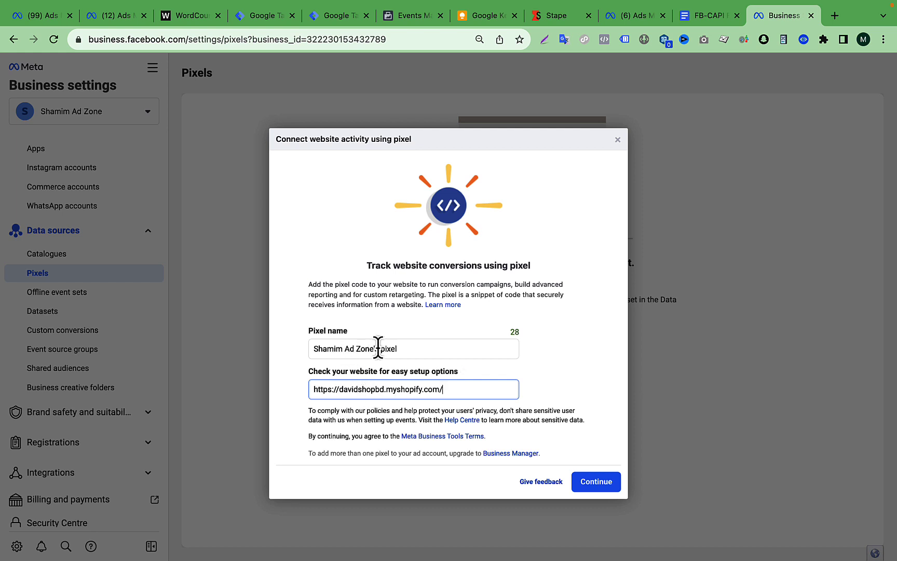
{"action": "left_click_drag", "start_coordinate": [379, 348], "coordinate": [308, 347]}
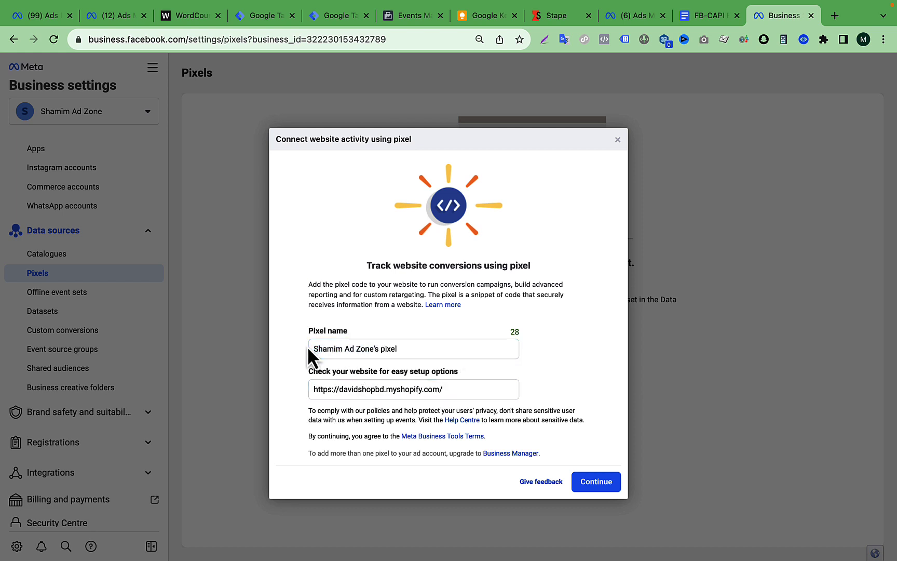
{"action": "left_click_drag", "start_coordinate": [378, 348], "coordinate": [260, 344]}
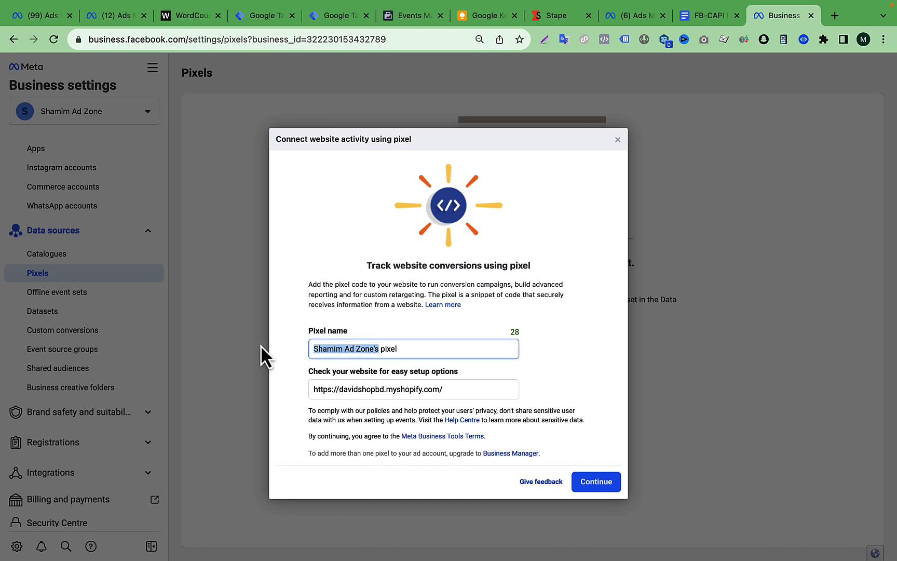
{"action": "type", "text": "David "}
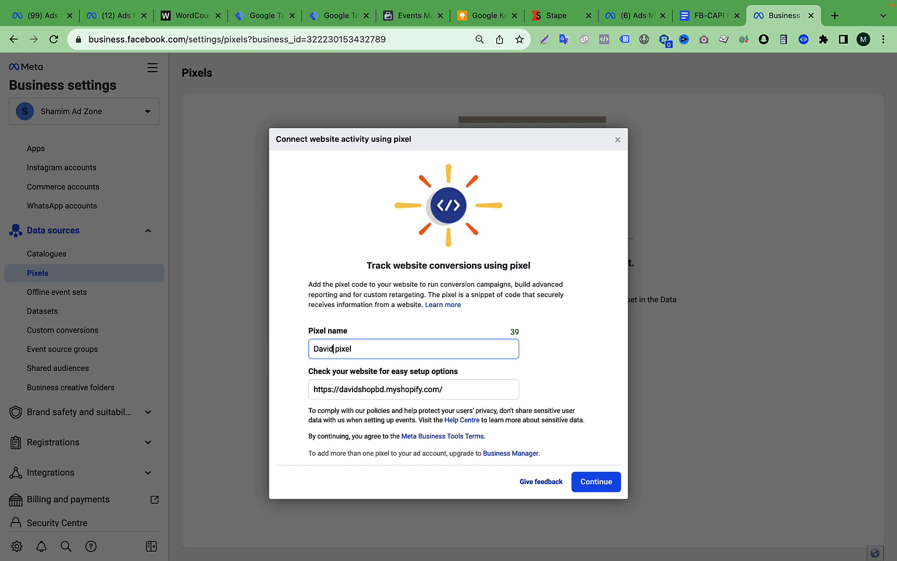
{"action": "type", "text": "Shop"}
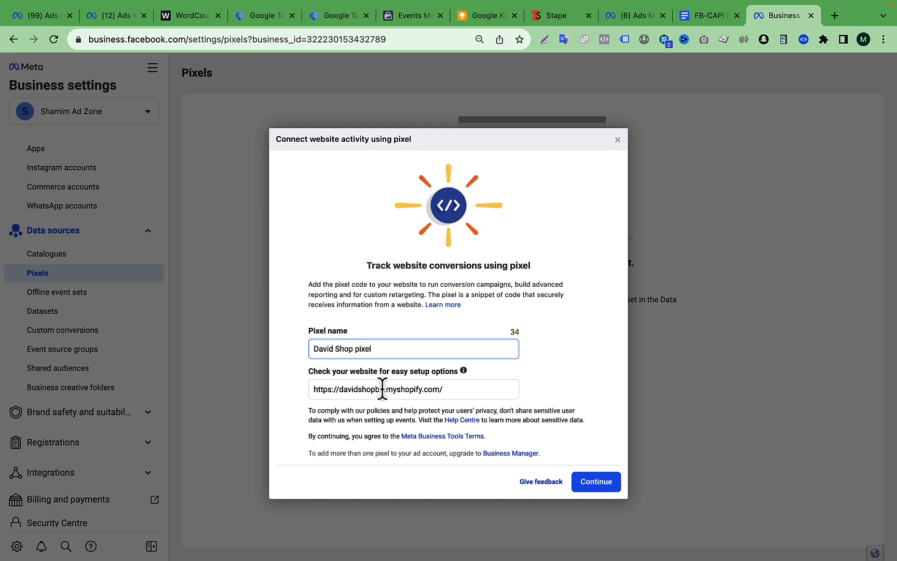
{"action": "key", "text": "Right"}
{"action": "key", "text": "Delete"}
{"action": "type", "text": "P"}
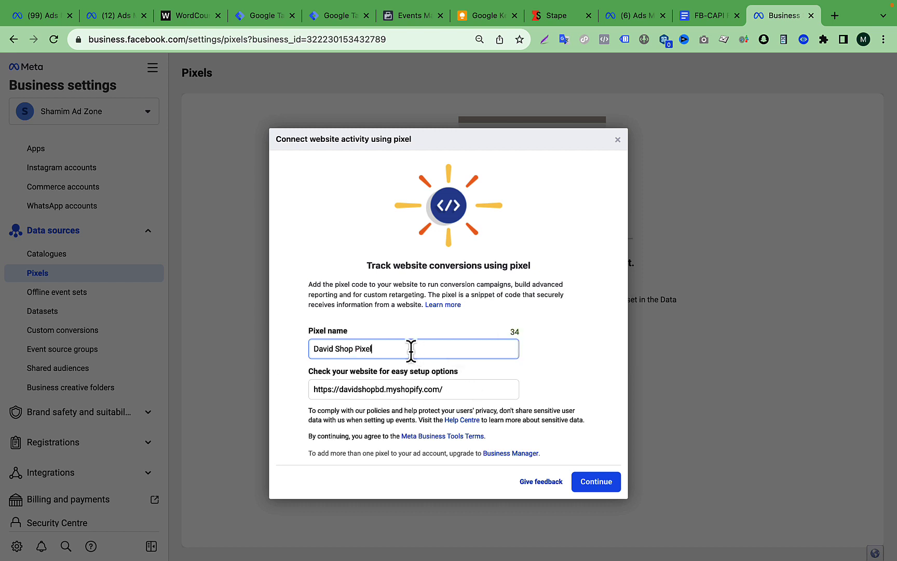
{"action": "triple_click", "coordinate": [410, 350]}
{"action": "key", "text": "Left"}
{"action": "key", "text": "shift+alt+Right"}
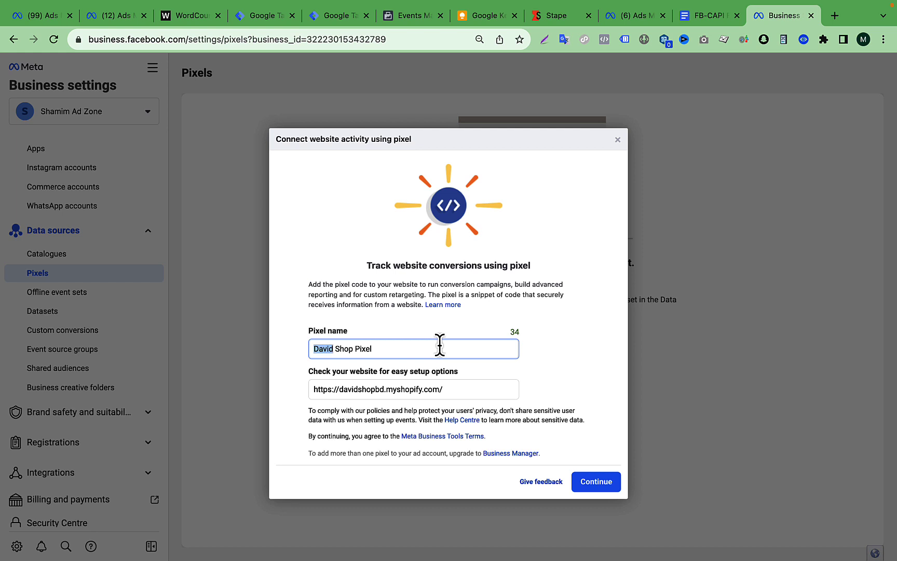
Step: Check the pasted website address, then create the pixel
{"action": "left_click", "coordinate": [463, 390]}
{"action": "key", "text": "super+a"}
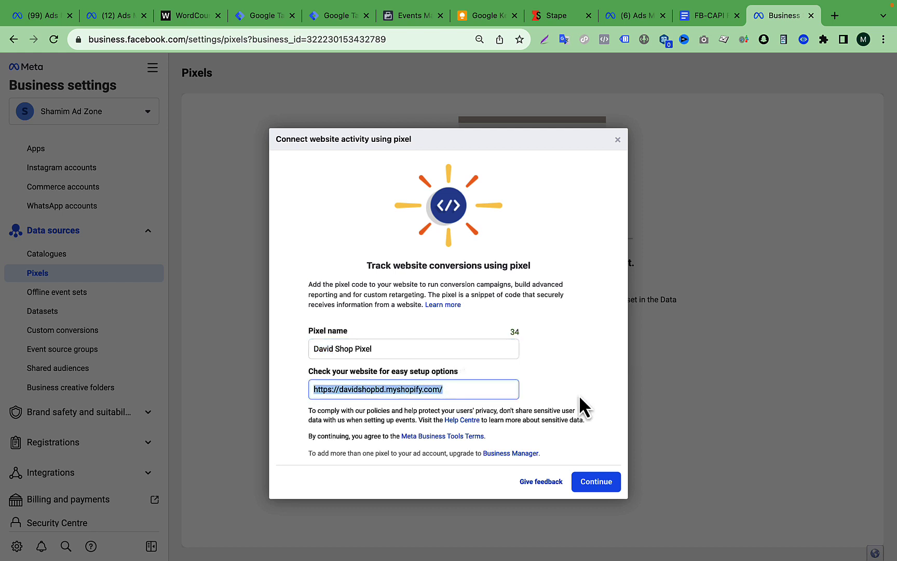
{"action": "left_click", "coordinate": [579, 395]}
{"action": "left_click", "coordinate": [597, 483]}
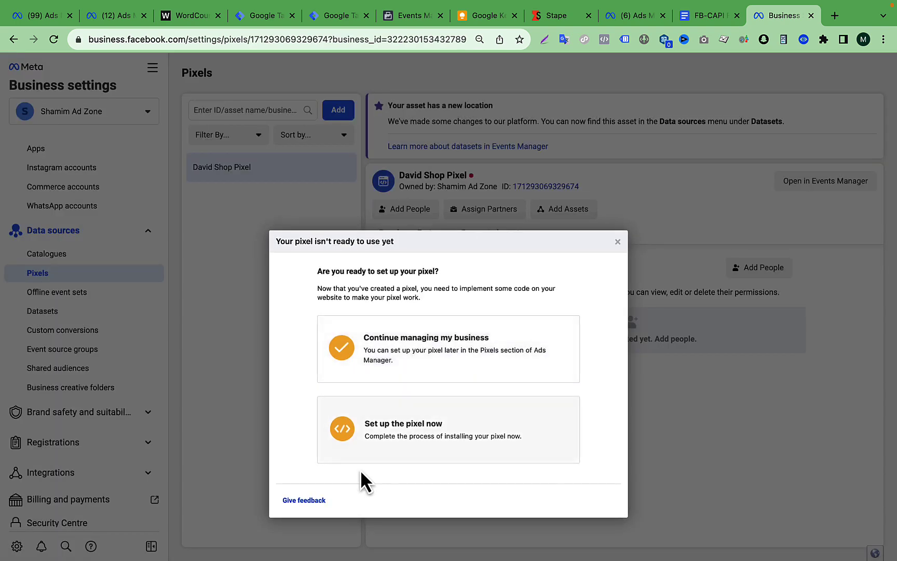
Step: Set up the pixel manually with automatic advanced matching on, skipping event setup
{"action": "left_click", "coordinate": [429, 437]}
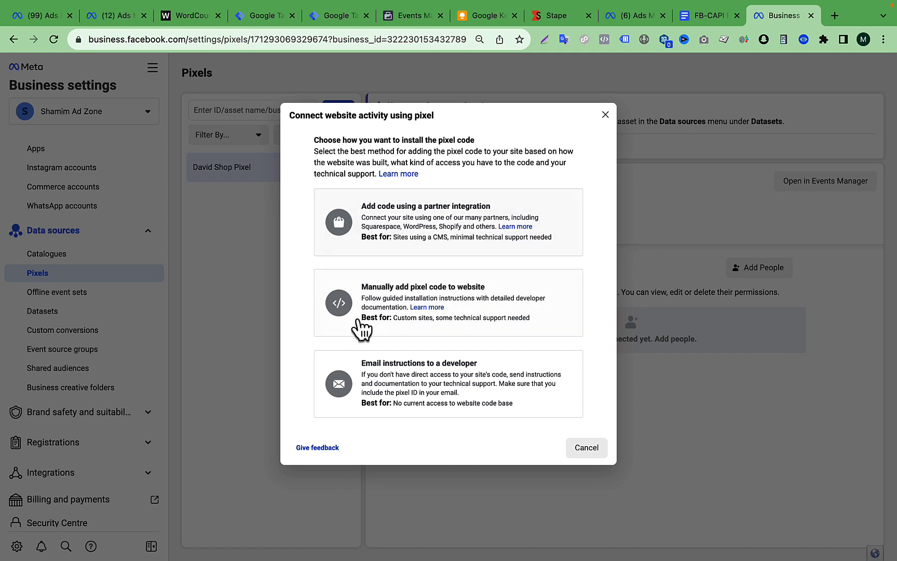
{"action": "left_click", "coordinate": [488, 294]}
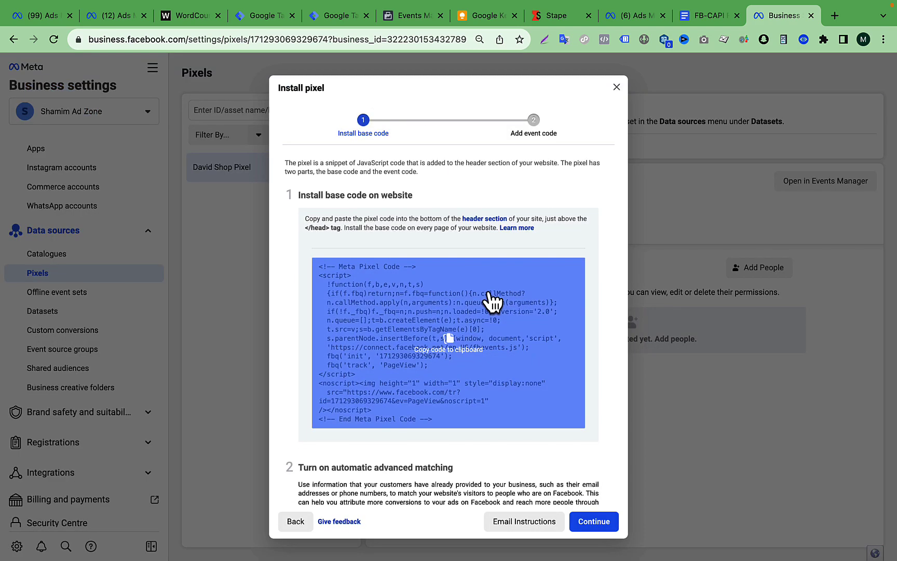
{"action": "scroll", "coordinate": [445, 387], "scroll_direction": "down", "scroll_amount": 3}
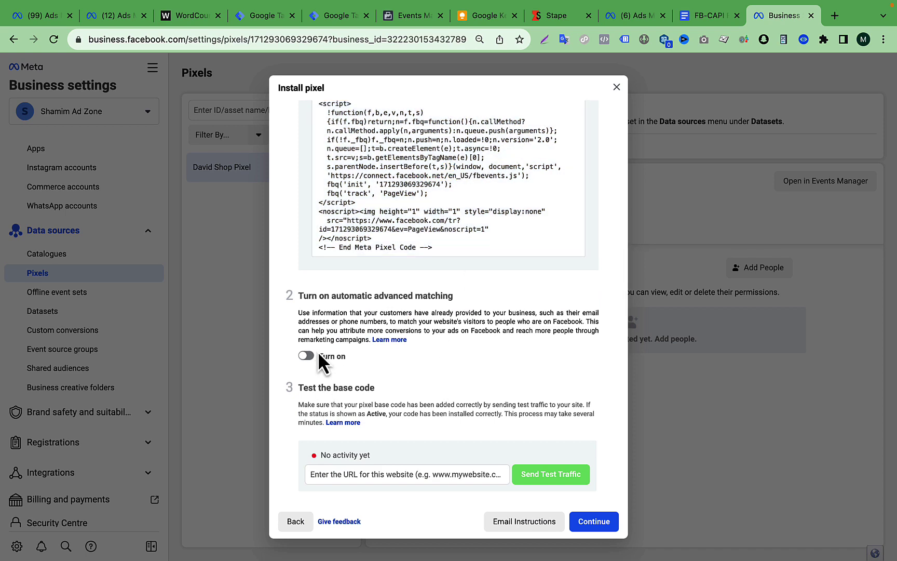
{"action": "left_click", "coordinate": [307, 356]}
{"action": "scroll", "coordinate": [463, 374], "scroll_direction": "down", "scroll_amount": 3}
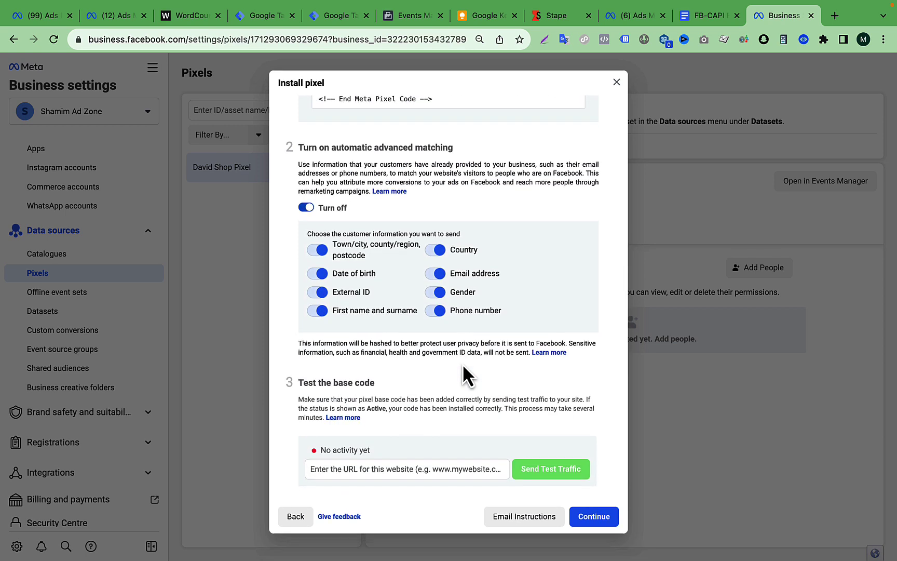
{"action": "left_click", "coordinate": [597, 522]}
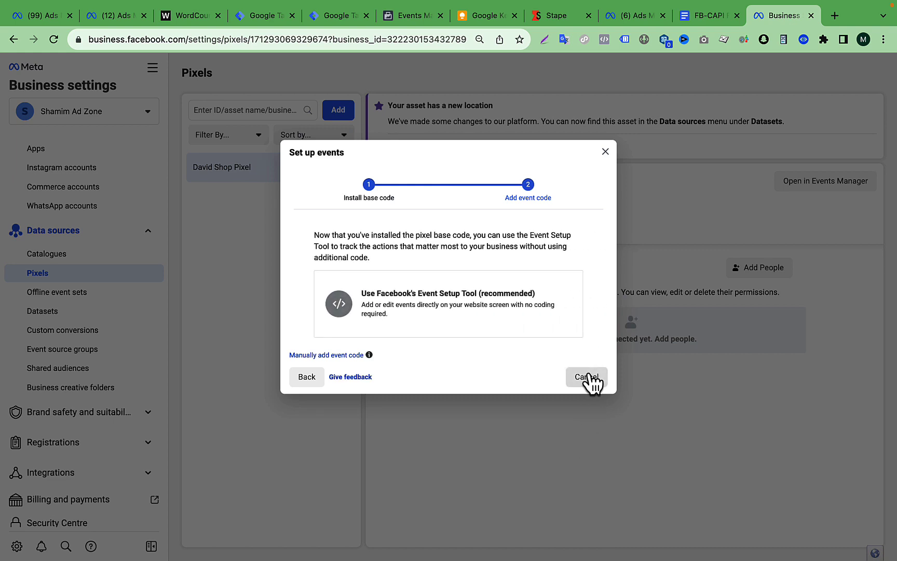
{"action": "left_click", "coordinate": [588, 377]}
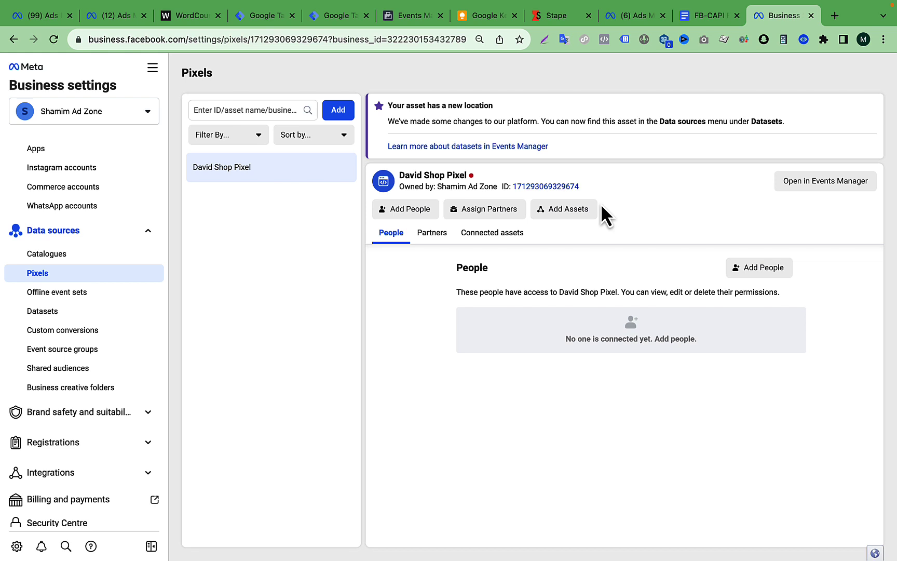
Step: Switch to the Google Tag Manager tab in Chrome and open the Davidshop-Web Tags page
{"action": "key", "text": "ctrl+Up"}
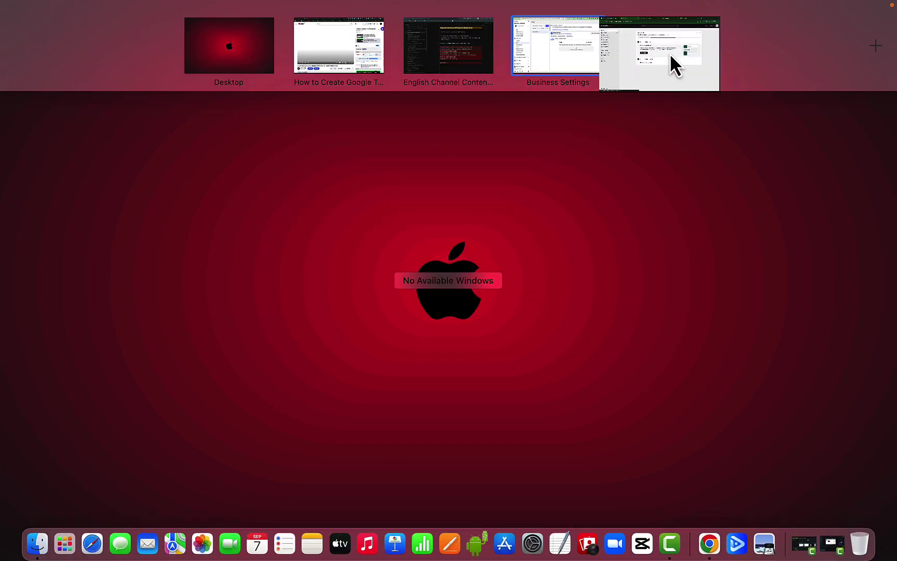
{"action": "left_click", "coordinate": [675, 66]}
{"action": "left_click", "coordinate": [378, 18]}
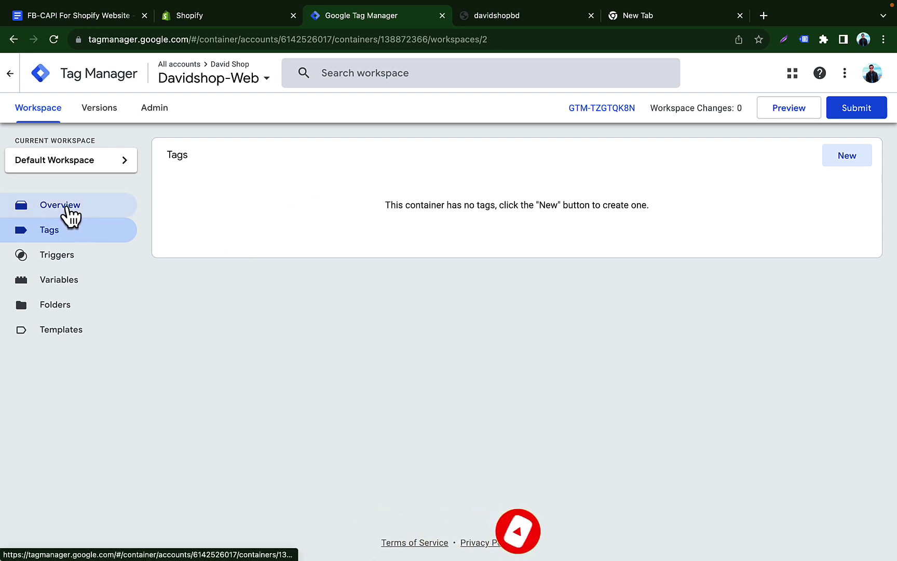
{"action": "left_click", "coordinate": [66, 231]}
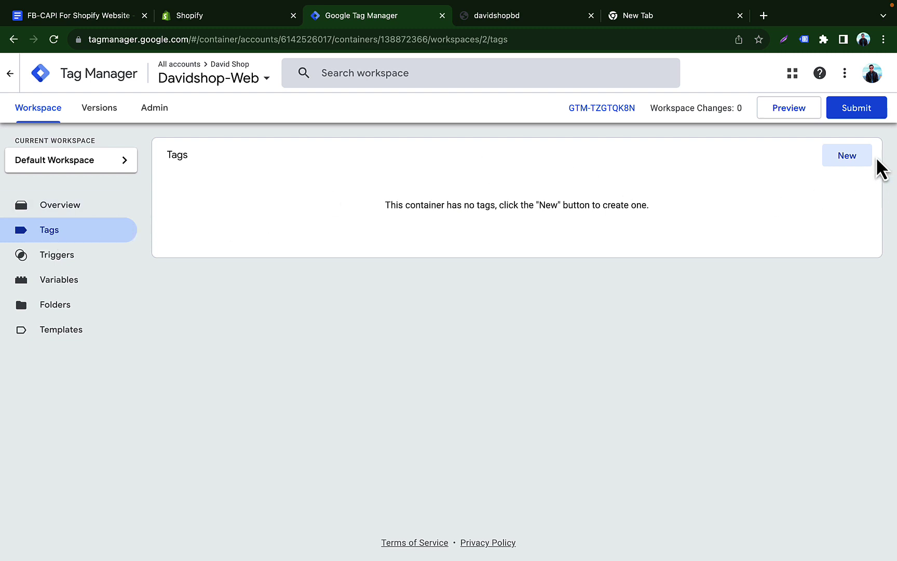
{"action": "left_click", "coordinate": [845, 159]}
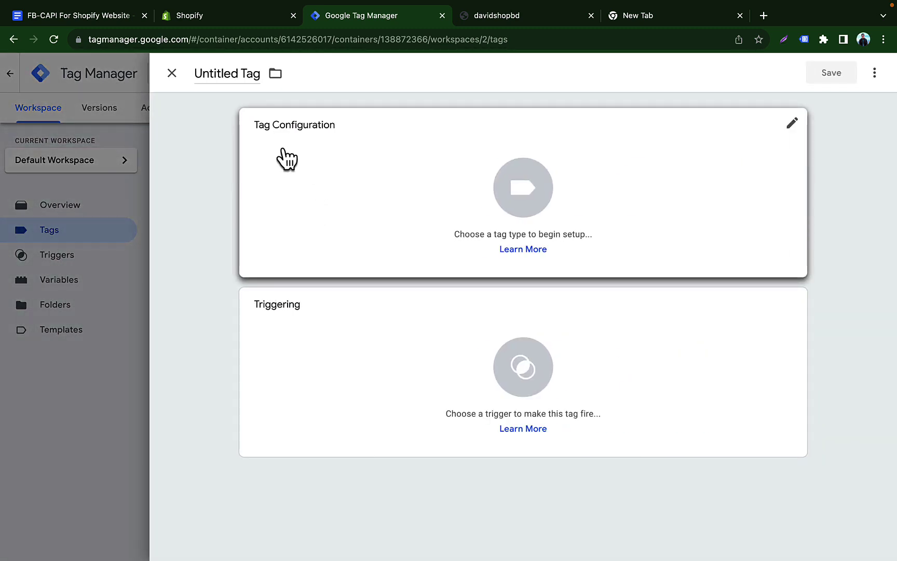
{"action": "left_click", "coordinate": [402, 170]}
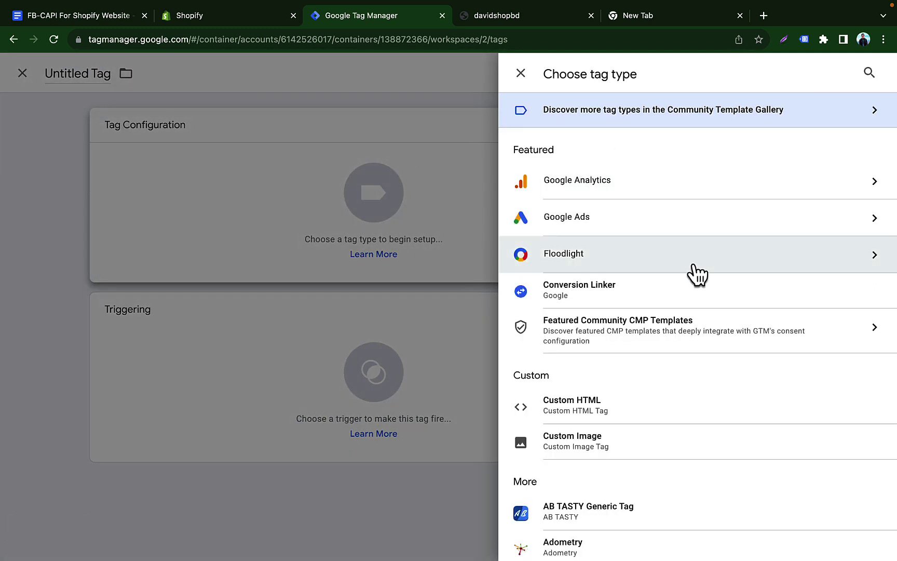
{"action": "scroll", "coordinate": [697, 272], "scroll_direction": "down", "scroll_amount": 2}
{"action": "scroll", "coordinate": [696, 273], "scroll_direction": "up", "scroll_amount": 2}
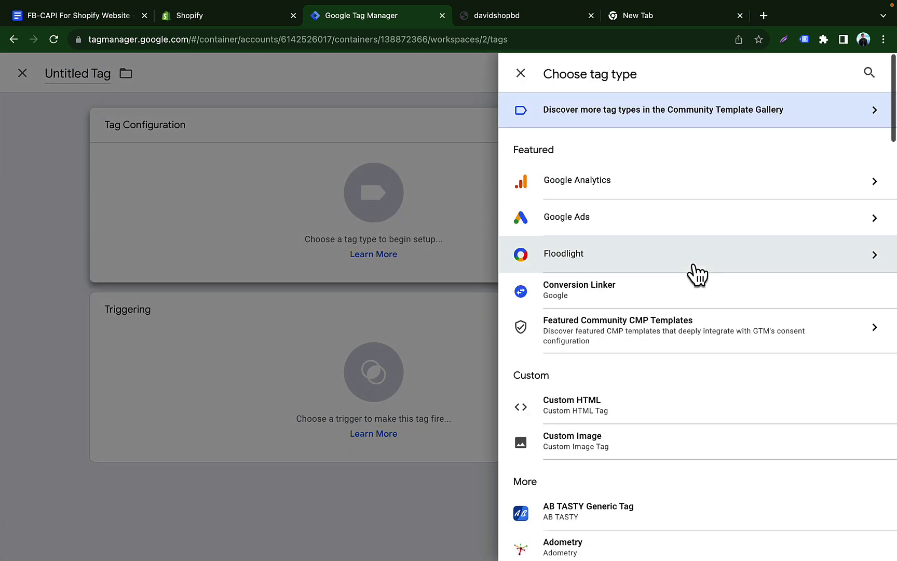
{"action": "left_click", "coordinate": [868, 73]}
{"action": "type", "text": "facebook"}
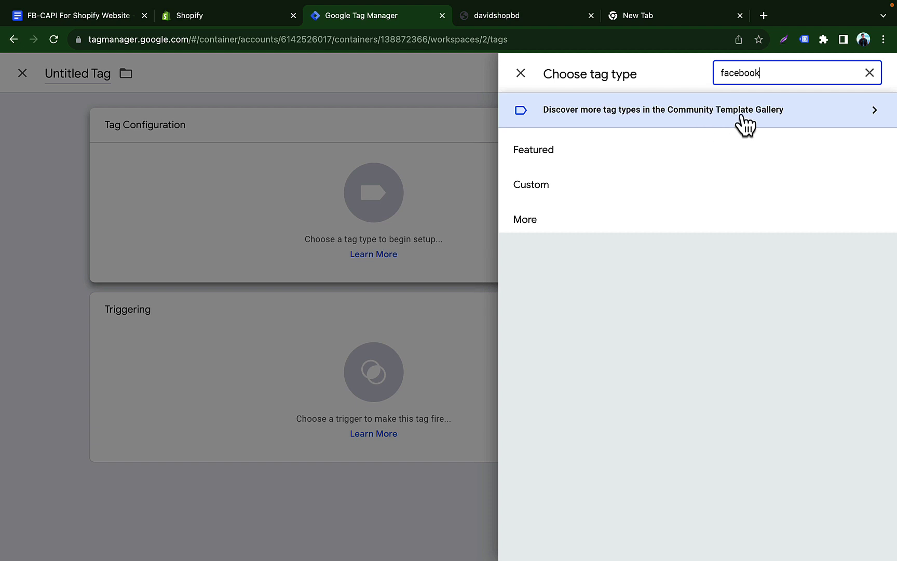
{"action": "left_click", "coordinate": [821, 118]}
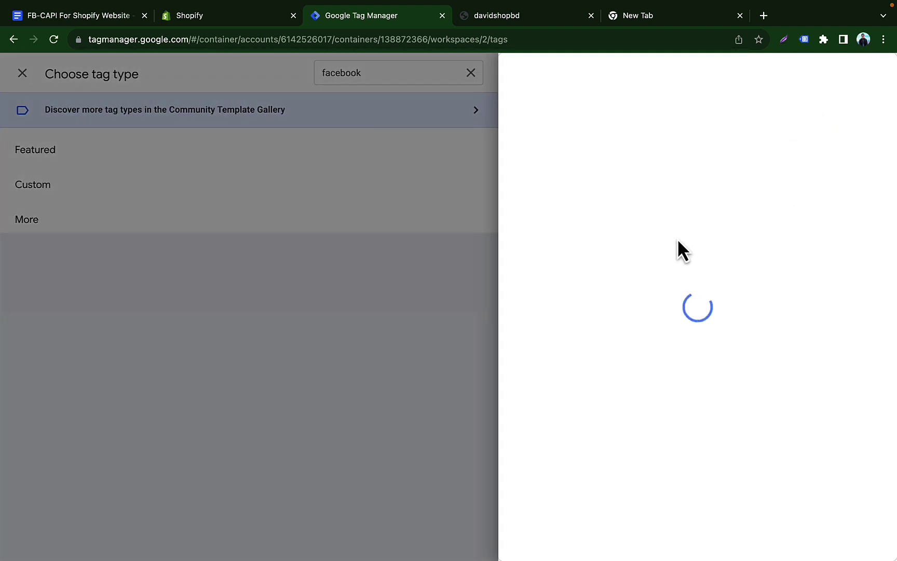
{"action": "left_click", "coordinate": [329, 251]}
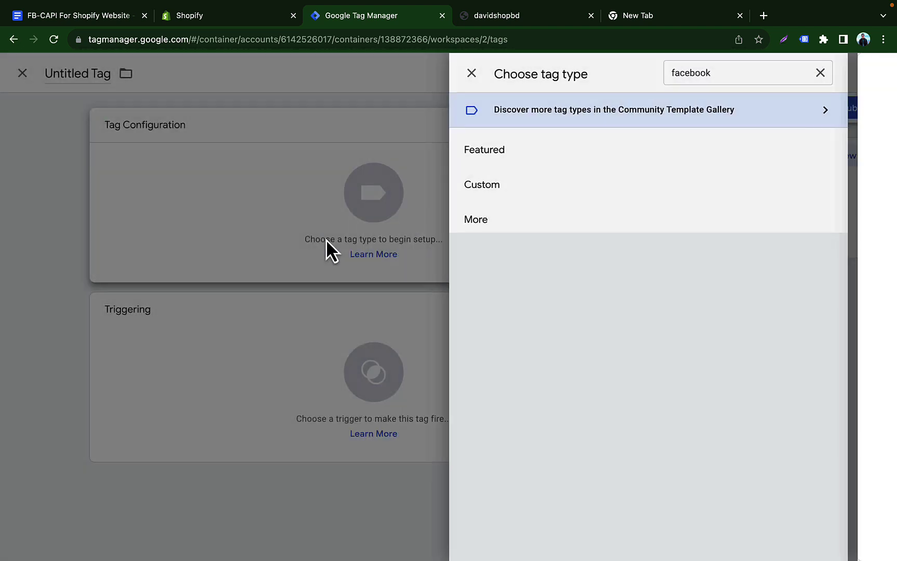
{"action": "left_click", "coordinate": [262, 158]}
{"action": "left_click", "coordinate": [100, 150]}
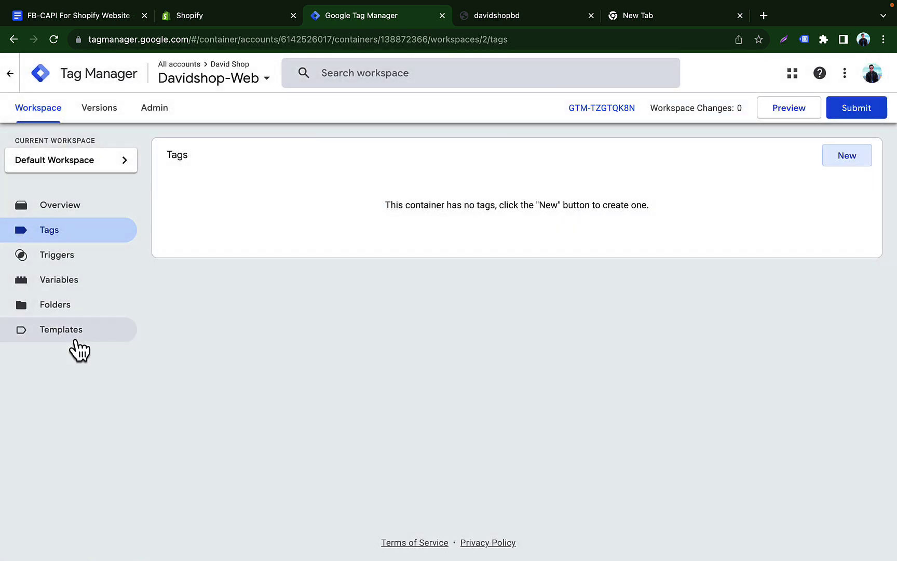
Step: Search the template gallery for 'faceb' and add the Facebook Pixel template to the workspace
{"action": "left_click", "coordinate": [73, 337]}
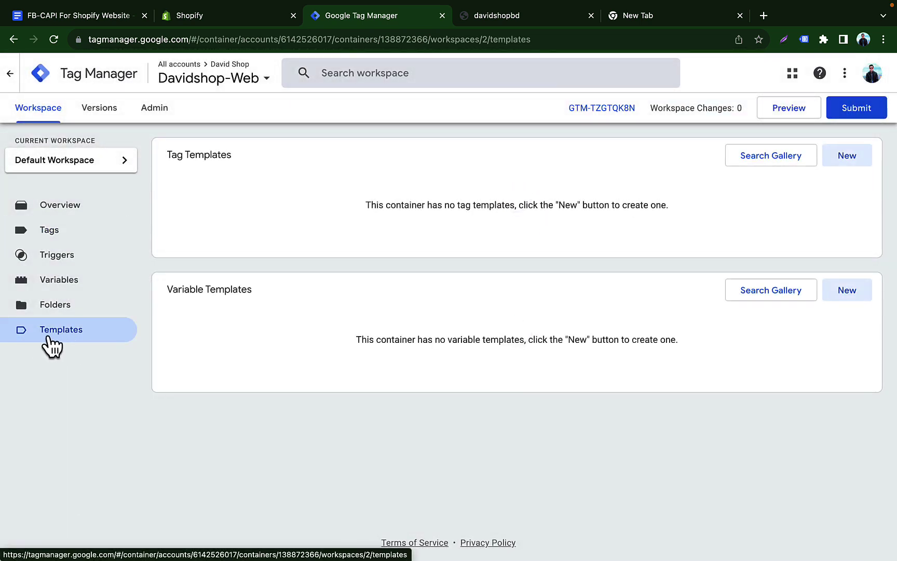
{"action": "left_click", "coordinate": [759, 160]}
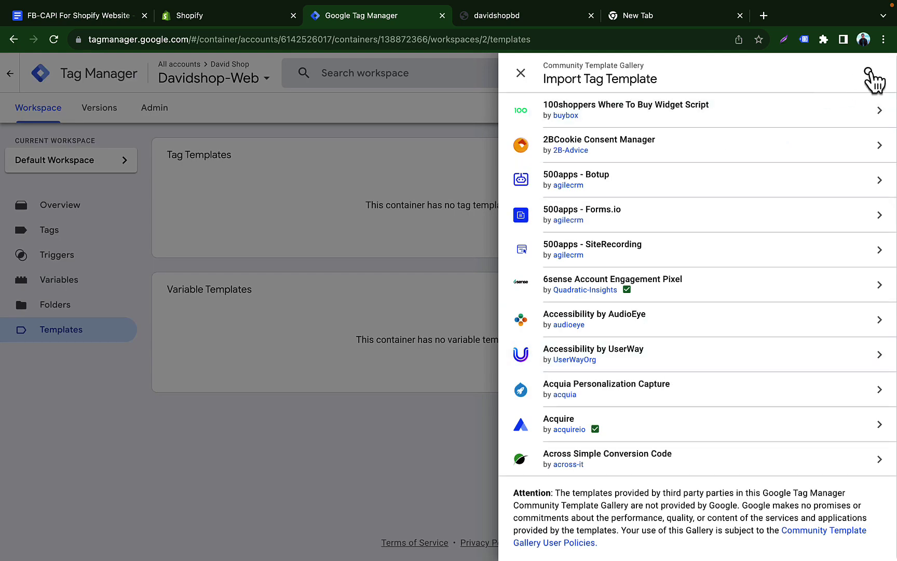
{"action": "left_click", "coordinate": [869, 73]}
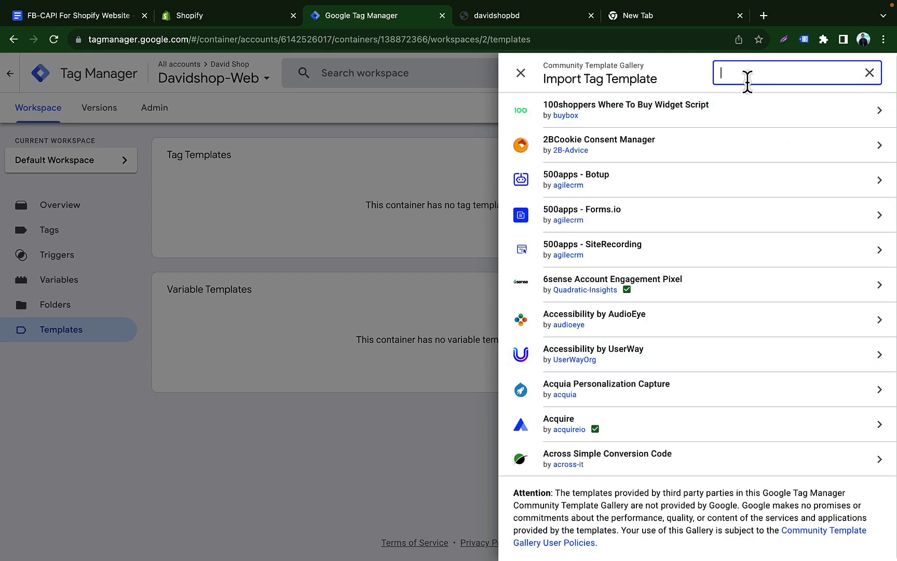
{"action": "type", "text": "facebook"}
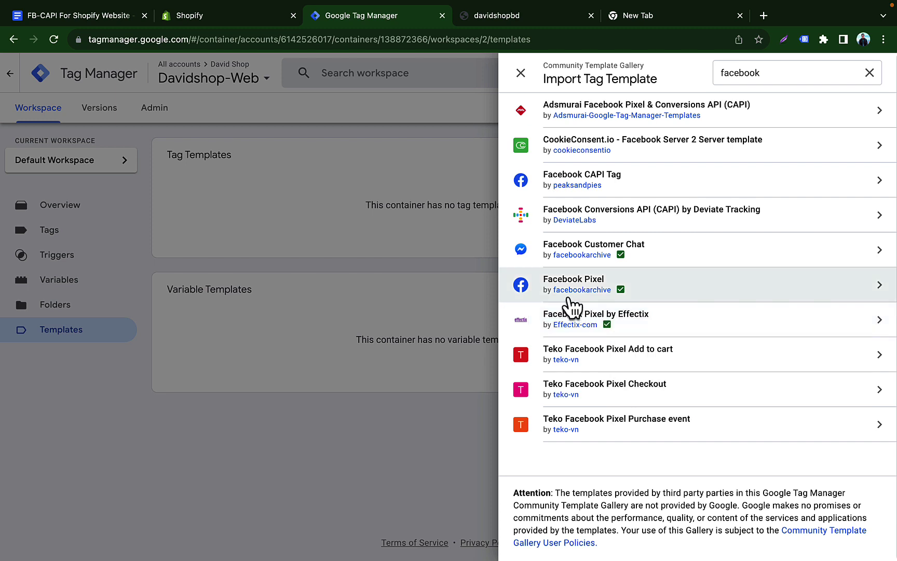
{"action": "mouse_move", "coordinate": [579, 296]}
{"action": "mouse_move", "coordinate": [623, 298]}
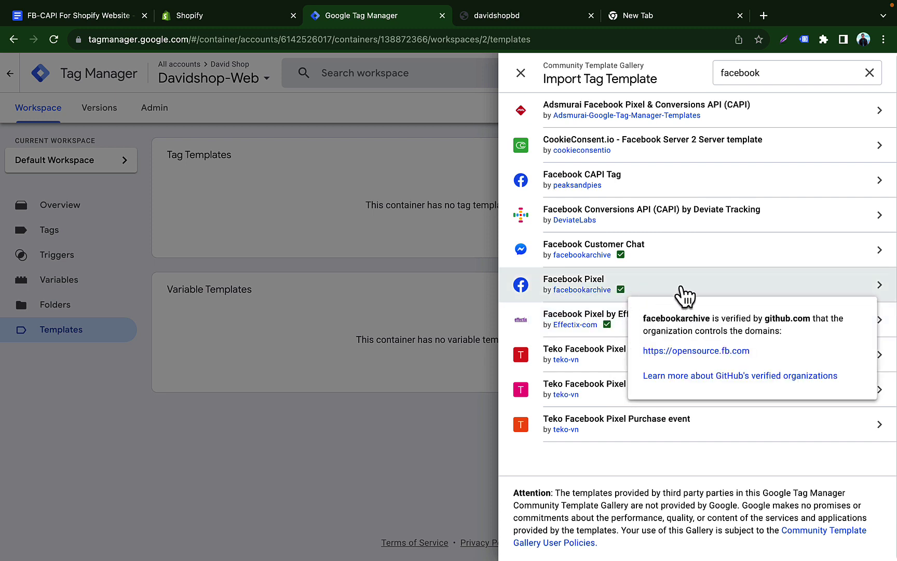
{"action": "left_click", "coordinate": [766, 301]}
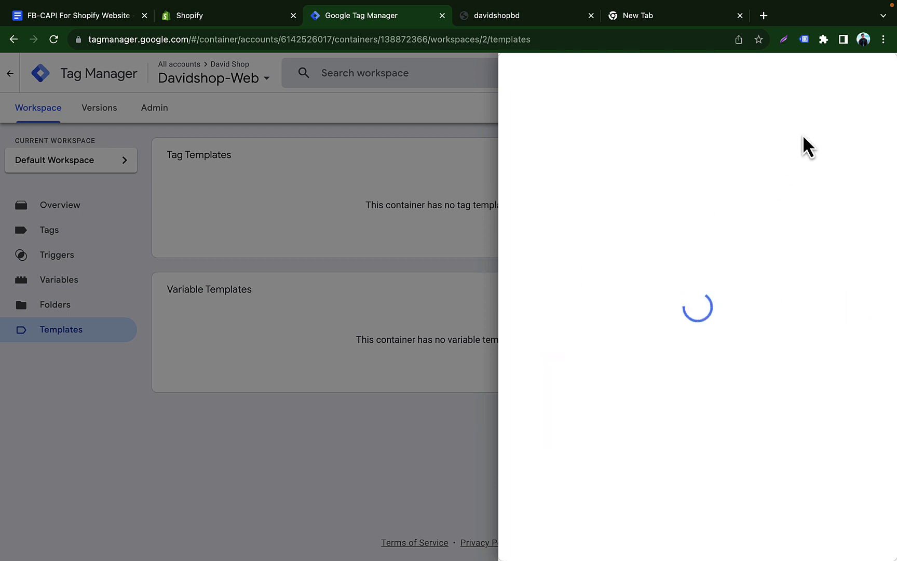
{"action": "left_click", "coordinate": [804, 73]}
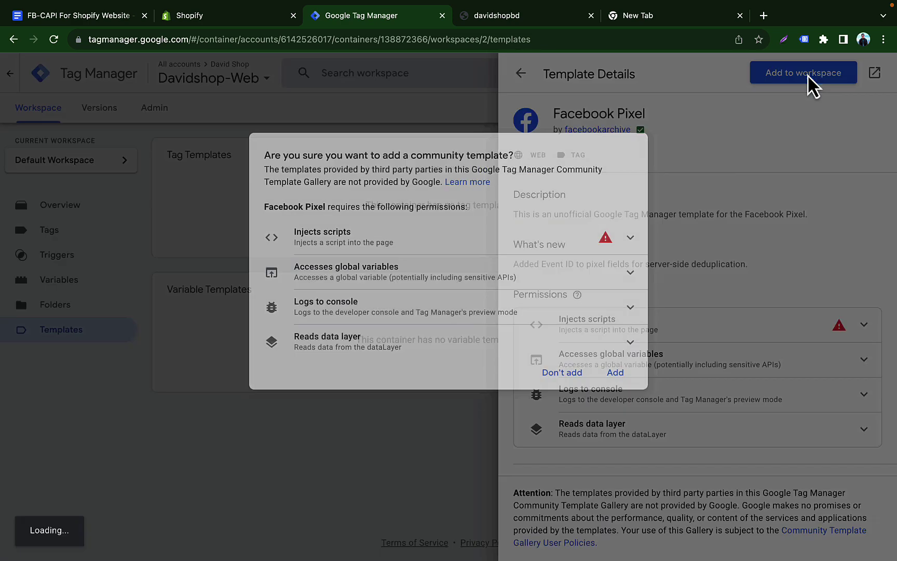
{"action": "left_click", "coordinate": [621, 379]}
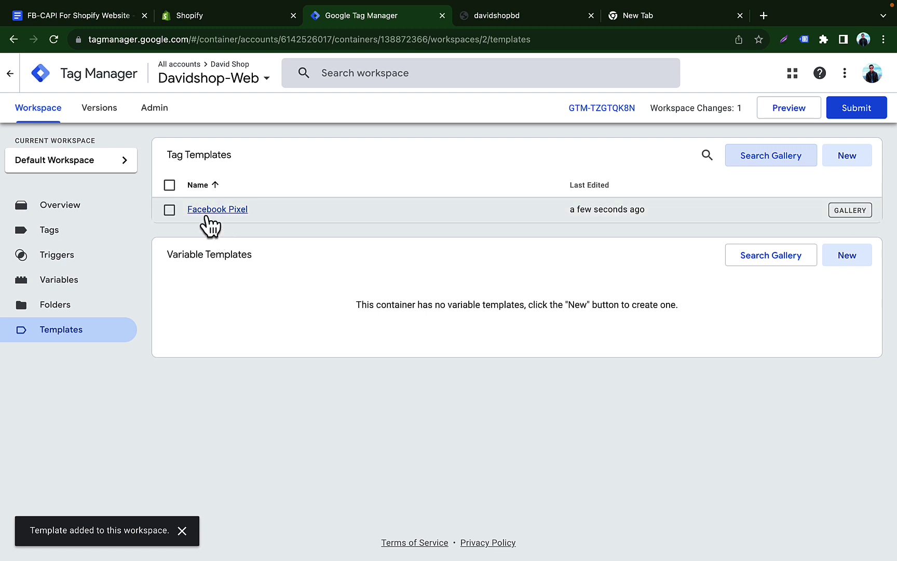
Step: Create a new tag of the Facebook Pixel type
{"action": "left_click", "coordinate": [69, 237]}
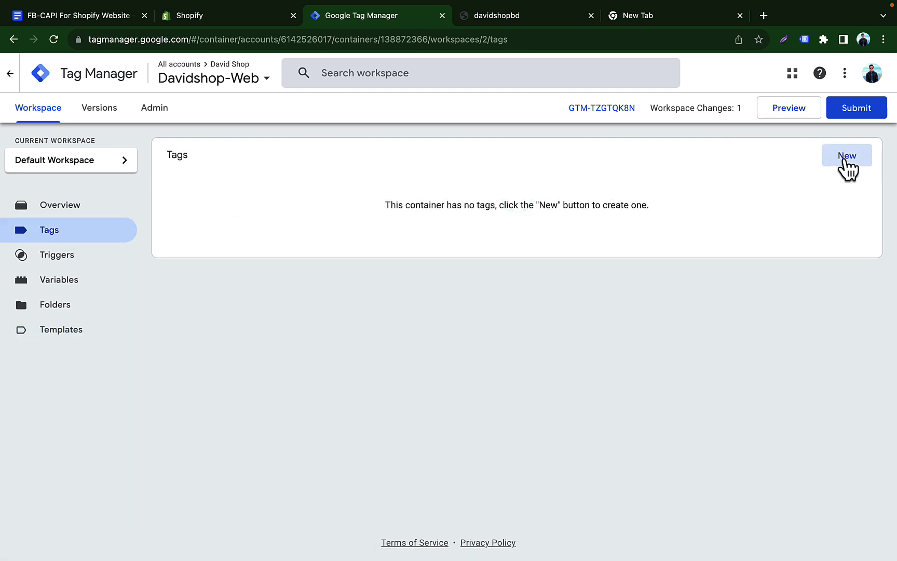
{"action": "left_click", "coordinate": [847, 165]}
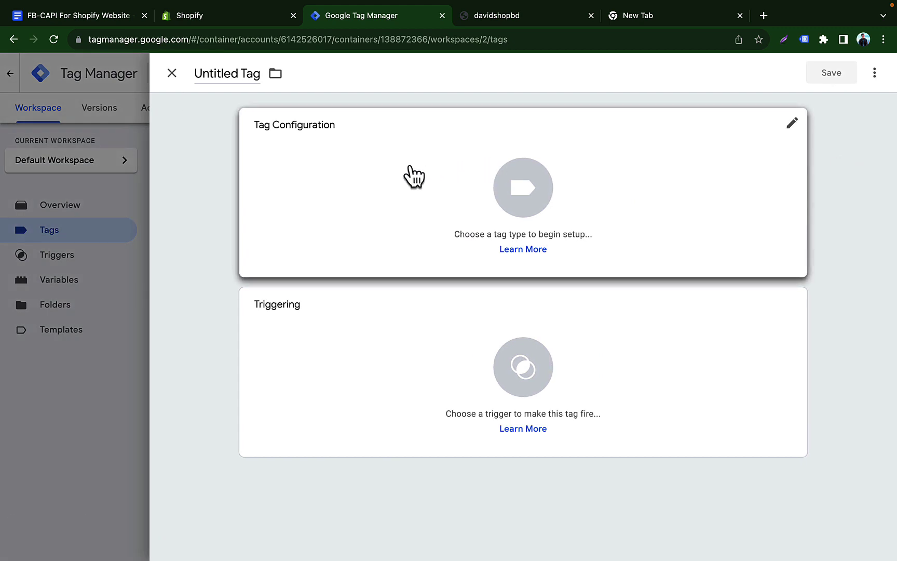
{"action": "left_click", "coordinate": [503, 190]}
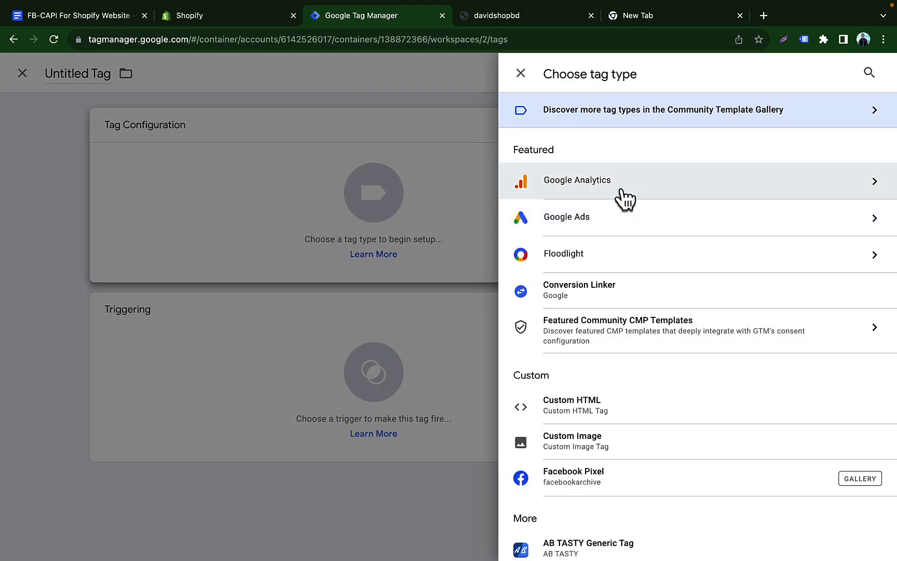
{"action": "scroll", "coordinate": [592, 372], "scroll_direction": "down", "scroll_amount": 2}
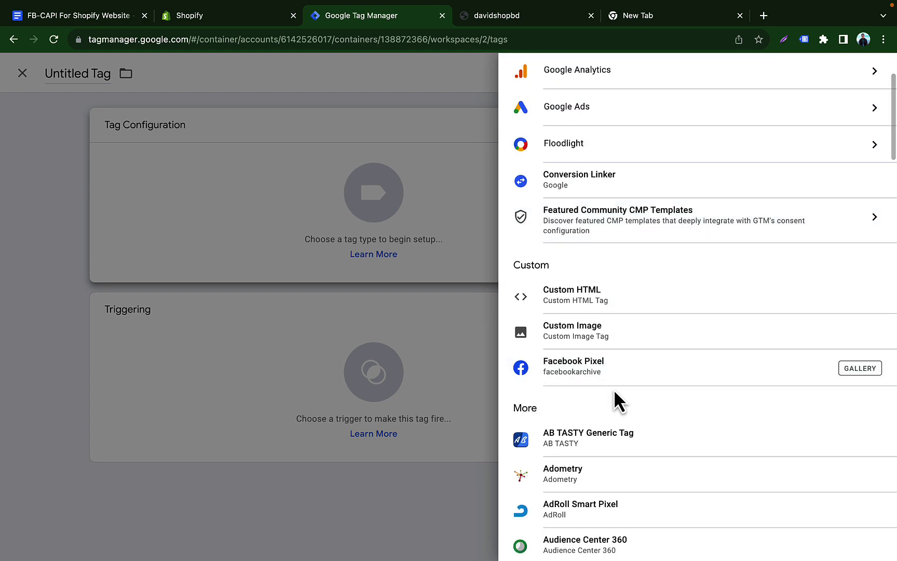
{"action": "left_click", "coordinate": [620, 368]}
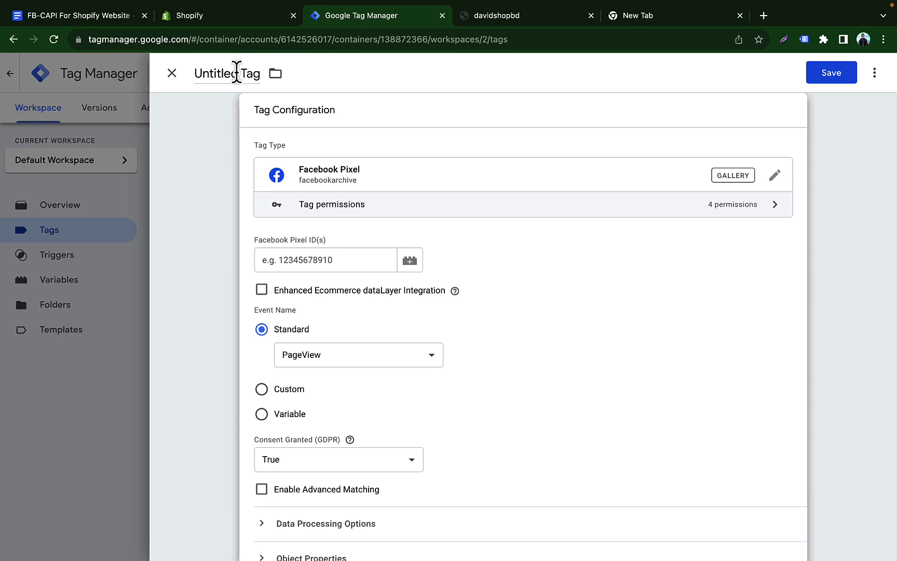
Step: Rename the tag 'Fb Configuration Tag' and edit its Facebook Pixel ID field
{"action": "left_click_drag", "start_coordinate": [237, 72], "coordinate": [192, 72]}
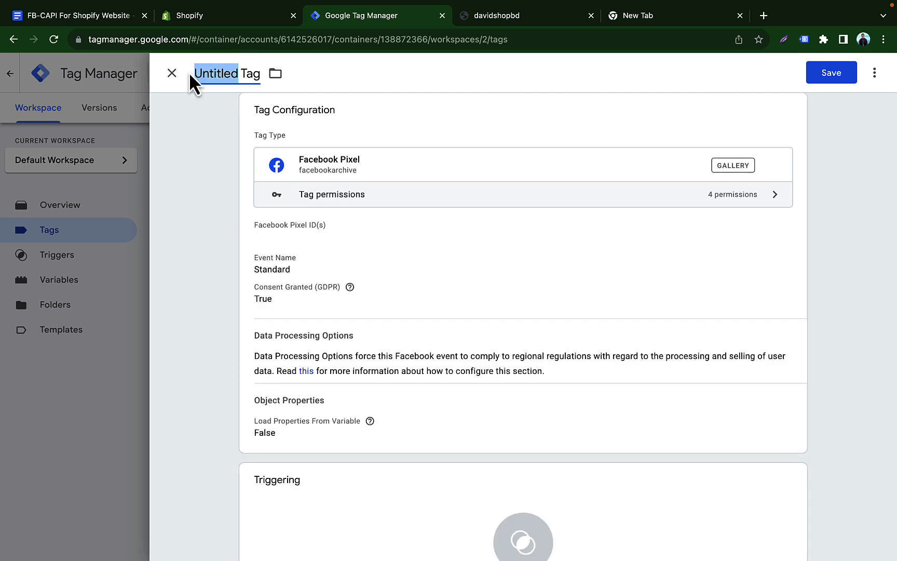
{"action": "type", "text": "Fb"}
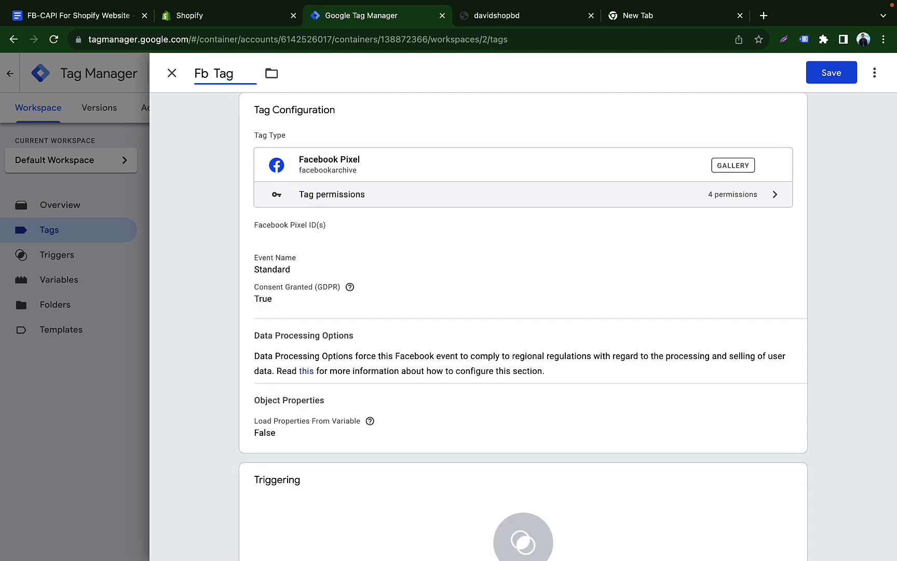
{"action": "type", "text": " Config"}
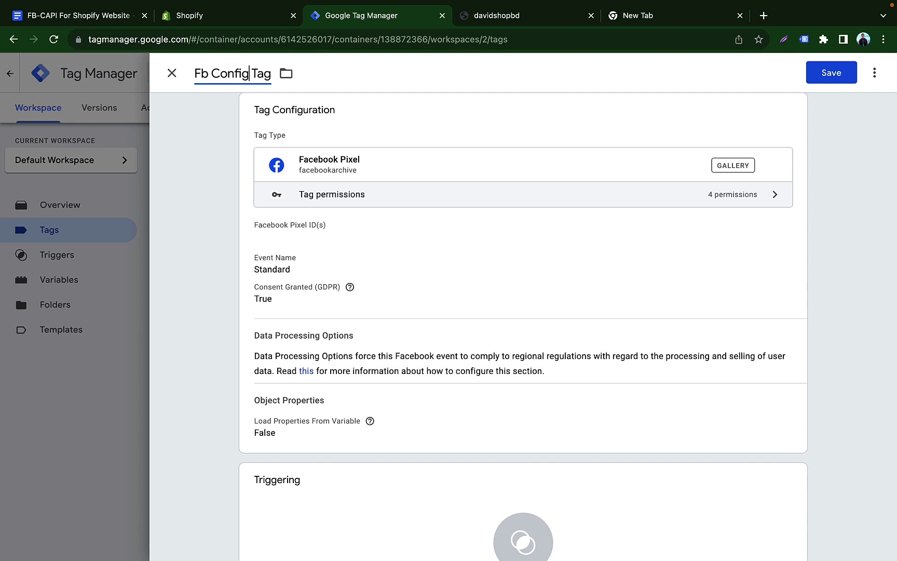
{"action": "type", "text": "urati"}
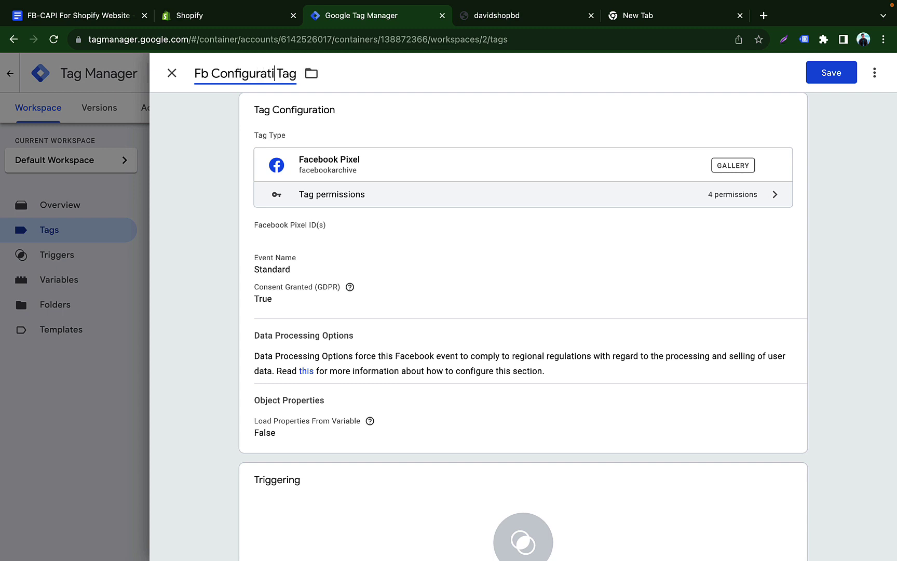
{"action": "type", "text": "on"}
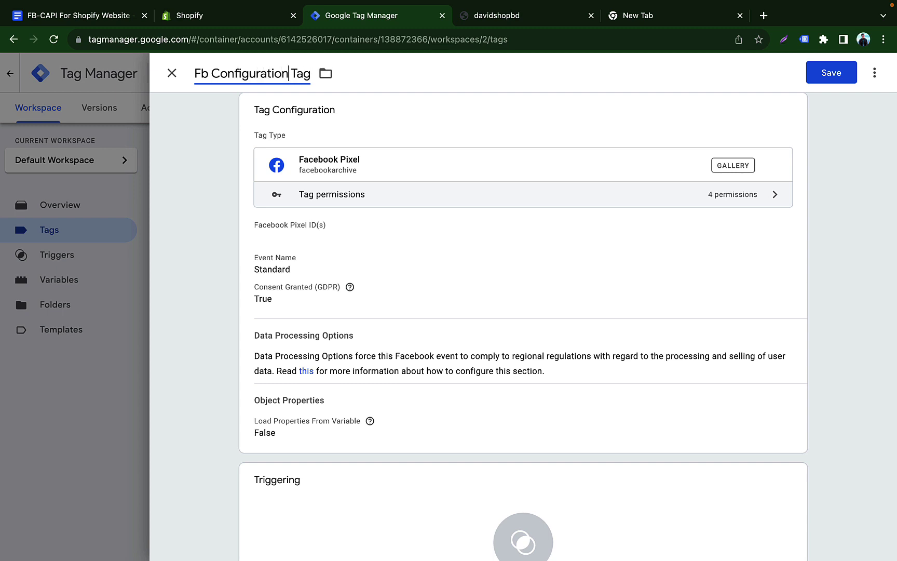
{"action": "double_click", "coordinate": [251, 73]}
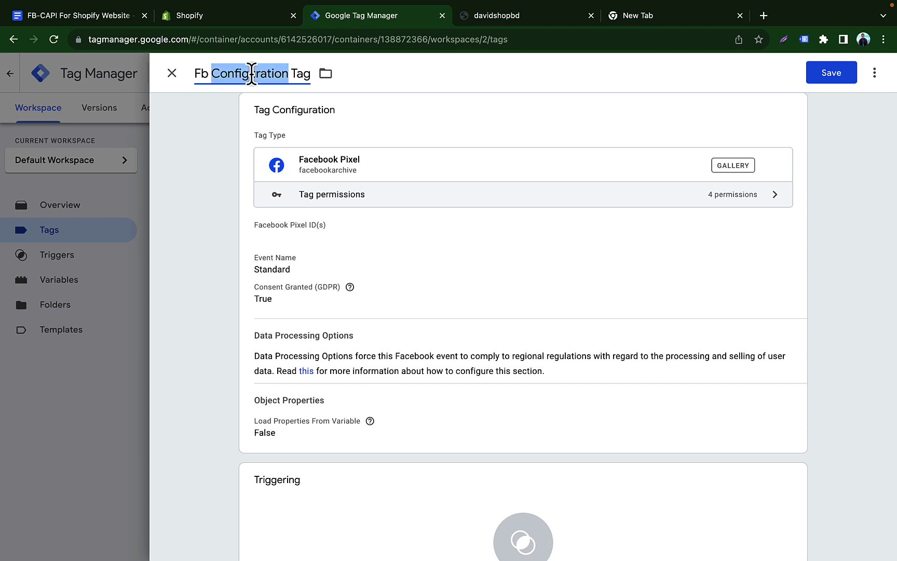
{"action": "left_click", "coordinate": [514, 286]}
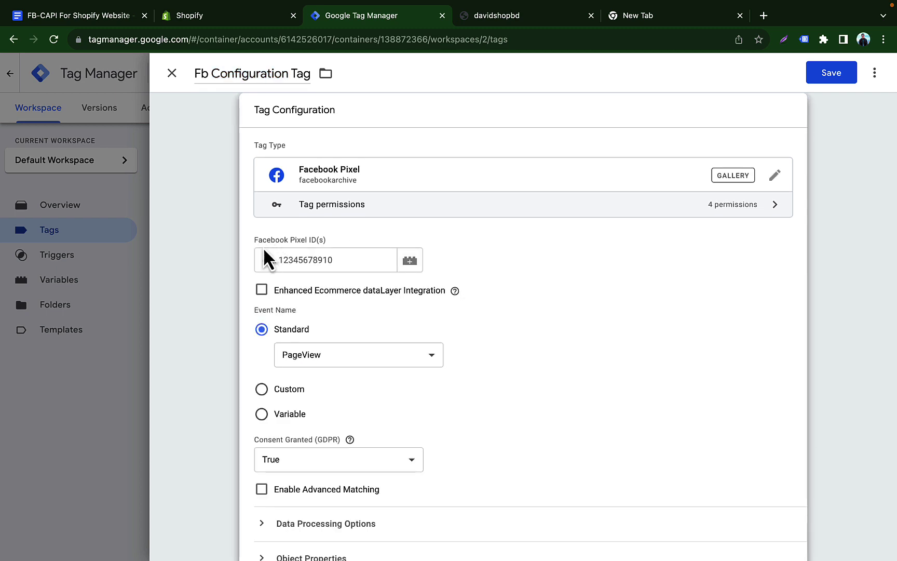
{"action": "left_click", "coordinate": [322, 259]}
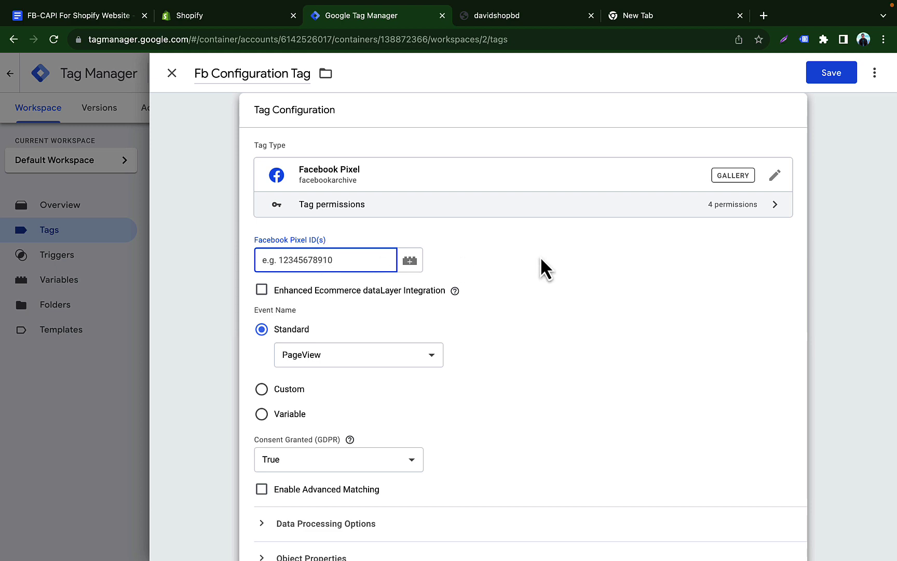
Step: In Business Settings, copy David Shop Pixel's ID and open it in Events Manager
{"action": "key", "text": "ctrl+Up"}
{"action": "left_click", "coordinate": [600, 54]}
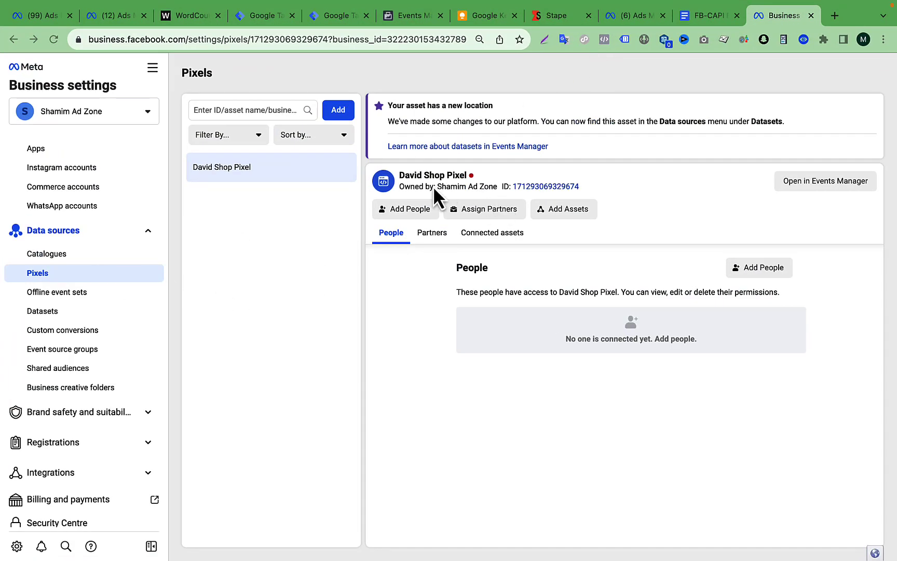
{"action": "left_click", "coordinate": [562, 187]}
{"action": "left_click", "coordinate": [822, 186]}
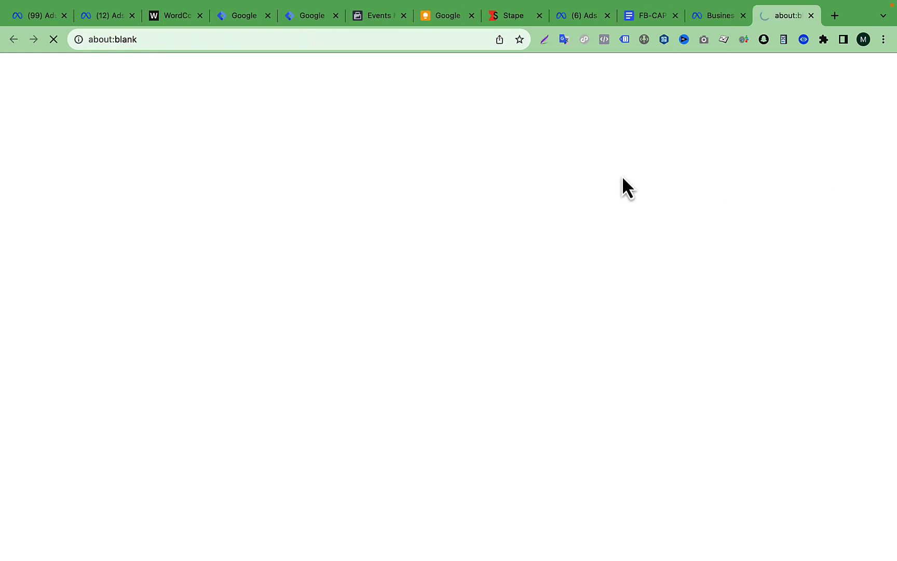
{"action": "left_click", "coordinate": [715, 19]}
Step: Copy the Pixel ID from Events Manager's Settings and return to Tag Manager
{"action": "left_click", "coordinate": [775, 16]}
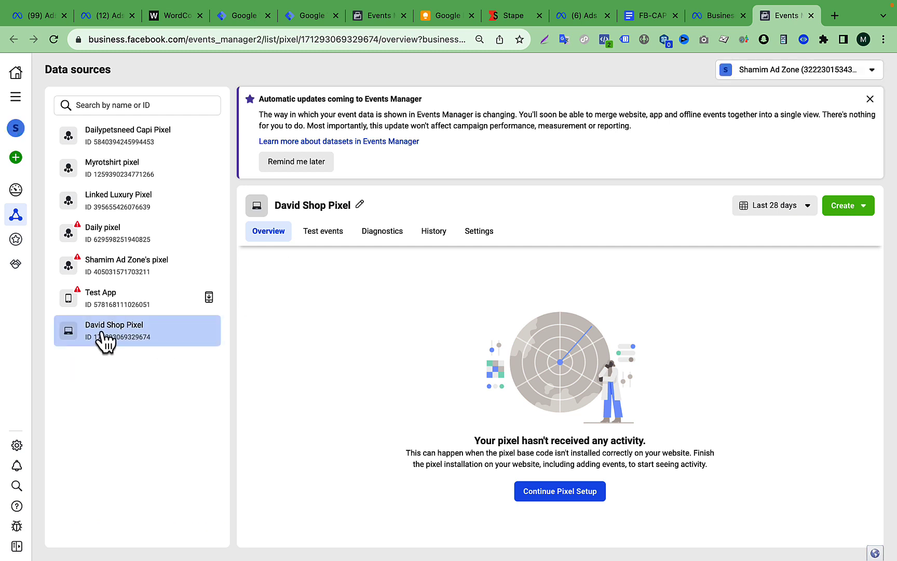
{"action": "left_click", "coordinate": [870, 98]}
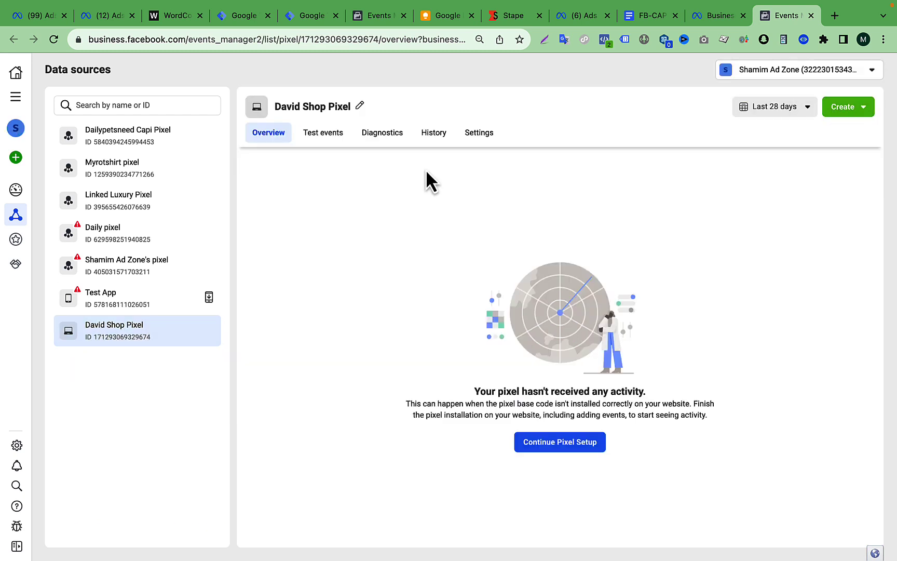
{"action": "left_click", "coordinate": [478, 136]}
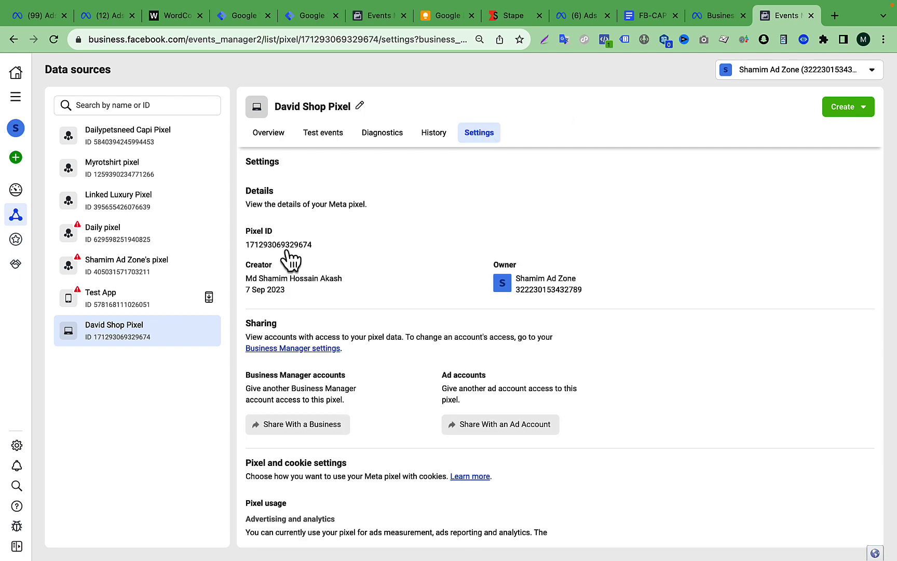
{"action": "left_click", "coordinate": [282, 246]}
{"action": "key", "text": "ctrl+Up"}
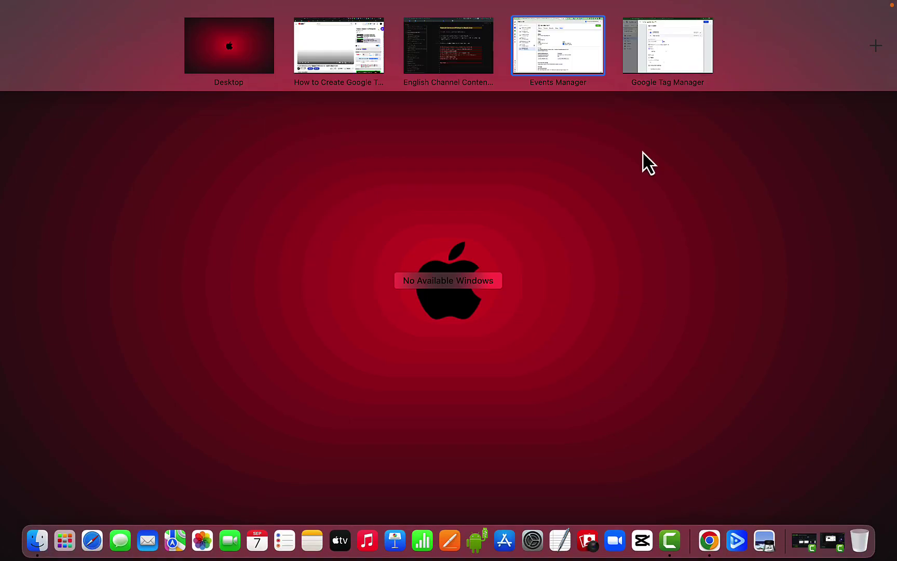
{"action": "left_click", "coordinate": [684, 53]}
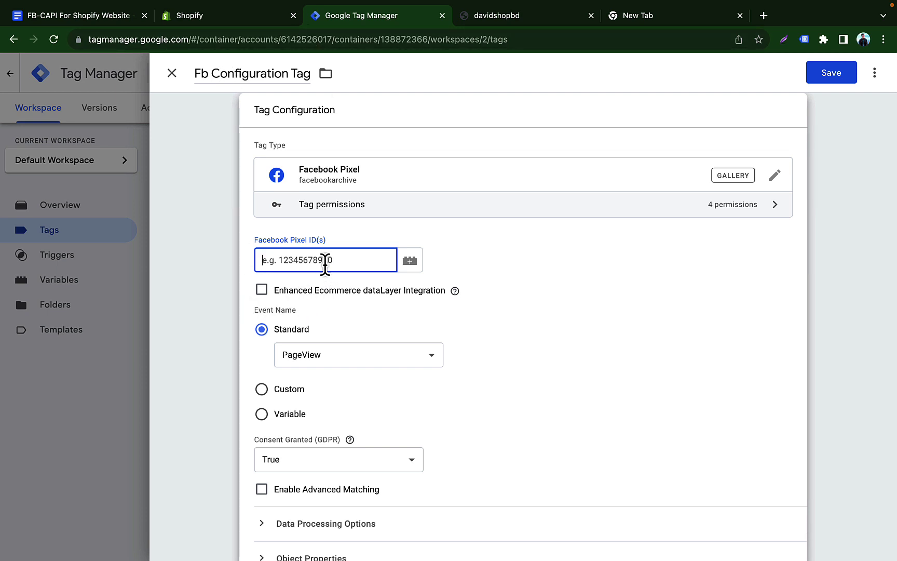
Step: Clear the pixel ID from the tag's Pixel ID field
{"action": "key", "text": "super+v"}
{"action": "left_click_drag", "start_coordinate": [349, 261], "coordinate": [260, 261]}
{"action": "left_click", "coordinate": [506, 269]}
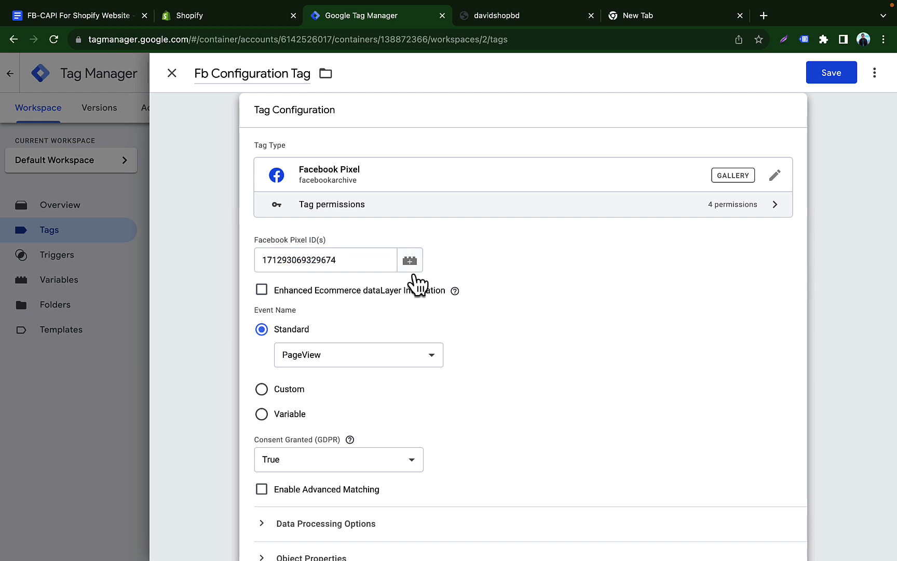
{"action": "double_click", "coordinate": [349, 261]}
{"action": "key", "text": "BackSpace"}
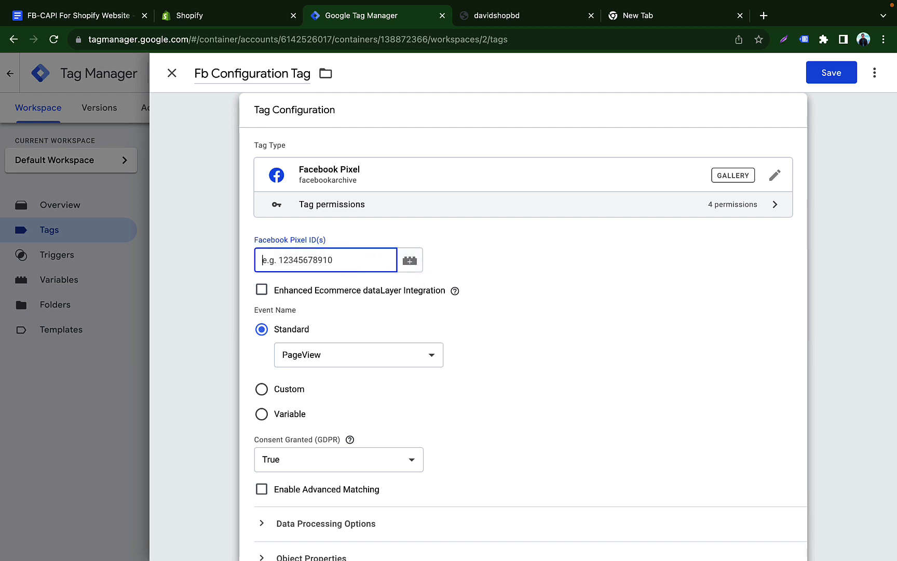
Step: Start a new variable of type Constant from the Pixel ID field's variable picker
{"action": "left_click", "coordinate": [411, 261]}
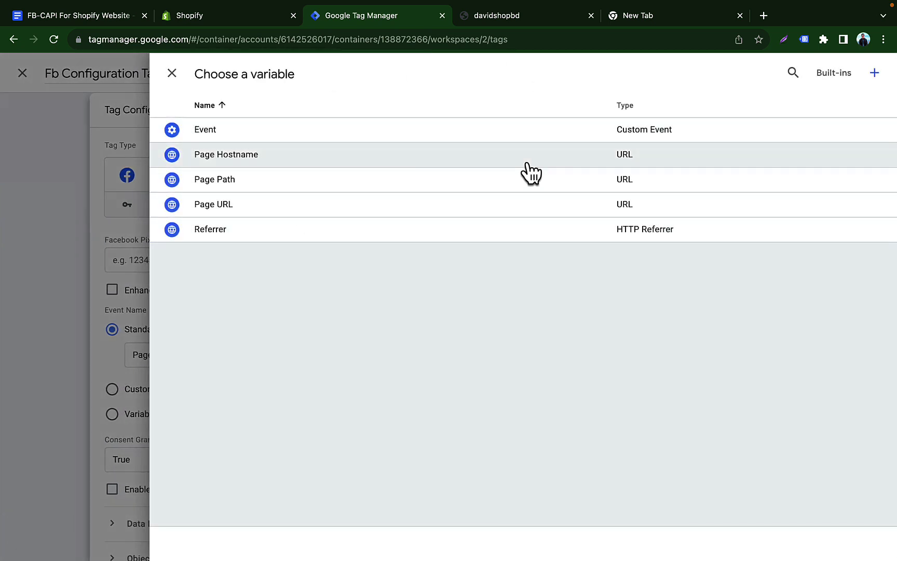
{"action": "left_click", "coordinate": [875, 75]}
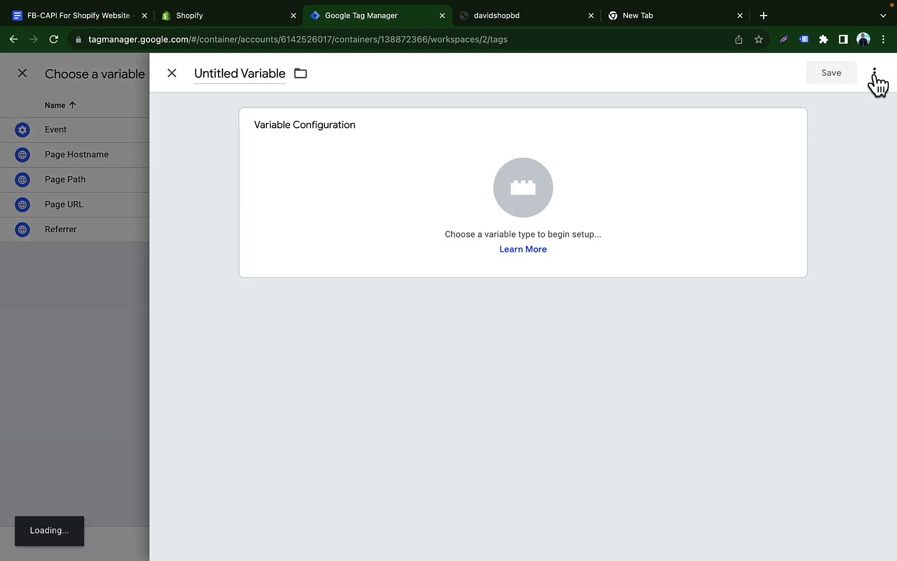
{"action": "left_click", "coordinate": [576, 187]}
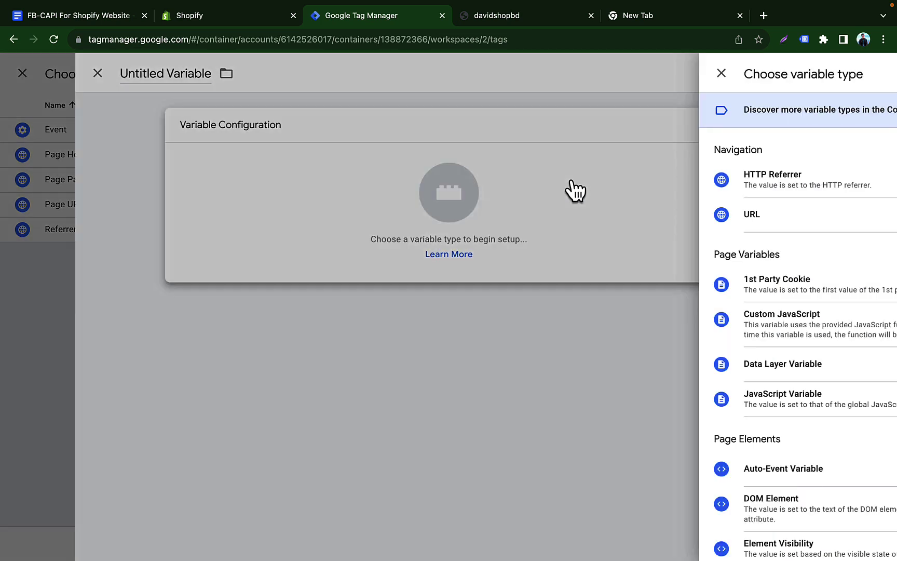
{"action": "scroll", "coordinate": [676, 355], "scroll_direction": "down", "scroll_amount": 3}
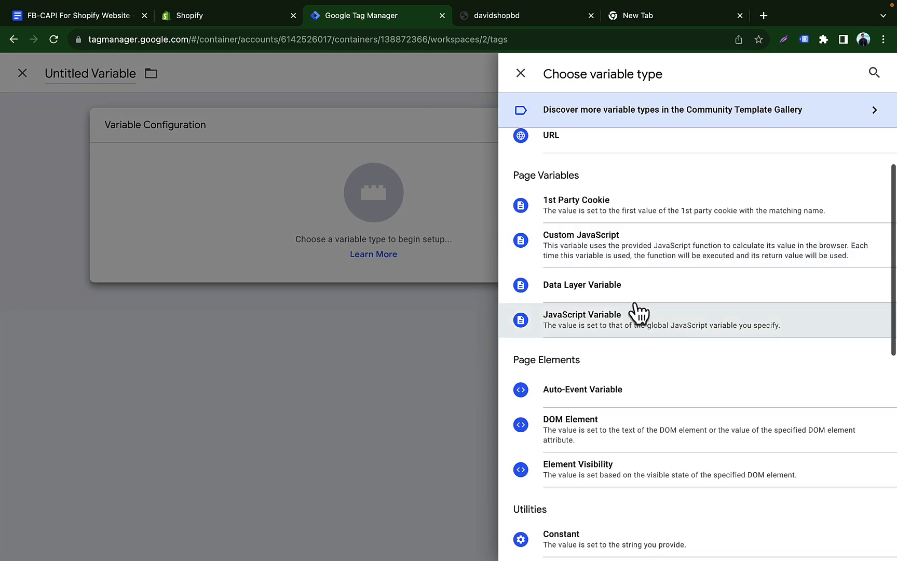
{"action": "scroll", "coordinate": [677, 280], "scroll_direction": "down", "scroll_amount": 5}
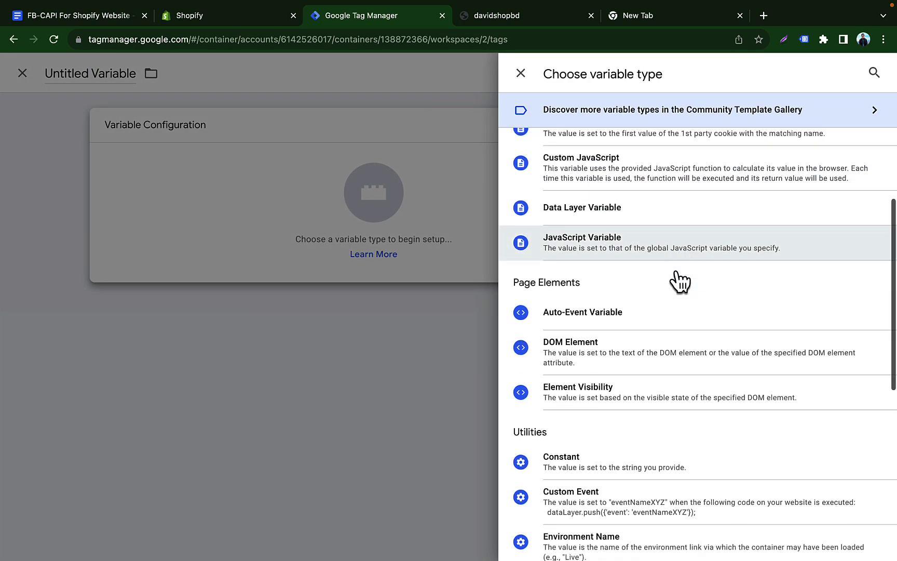
{"action": "left_click", "coordinate": [575, 353]}
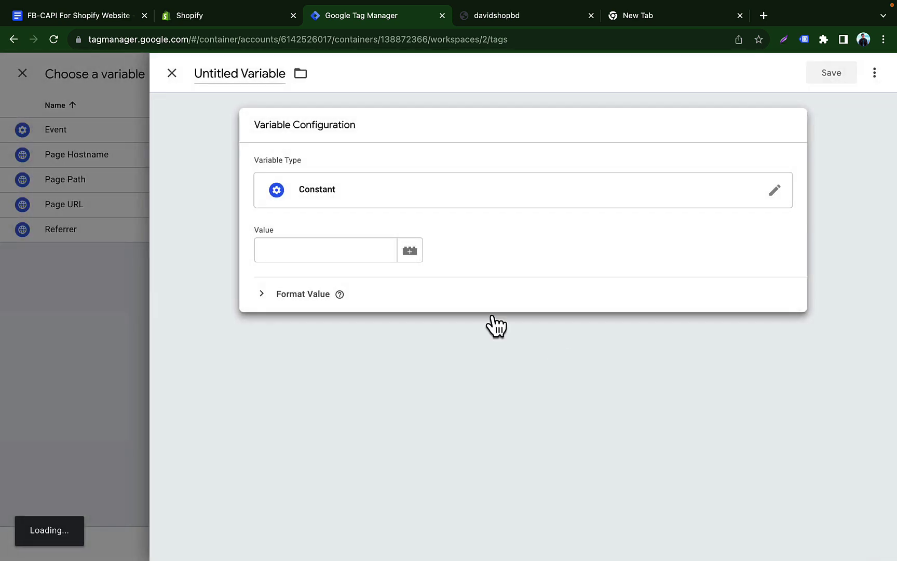
Step: Paste the pixel ID as the constant's value, name it 'Pixel ID Variable' and save
{"action": "left_click", "coordinate": [307, 251]}
{"action": "key", "text": "super+v"}
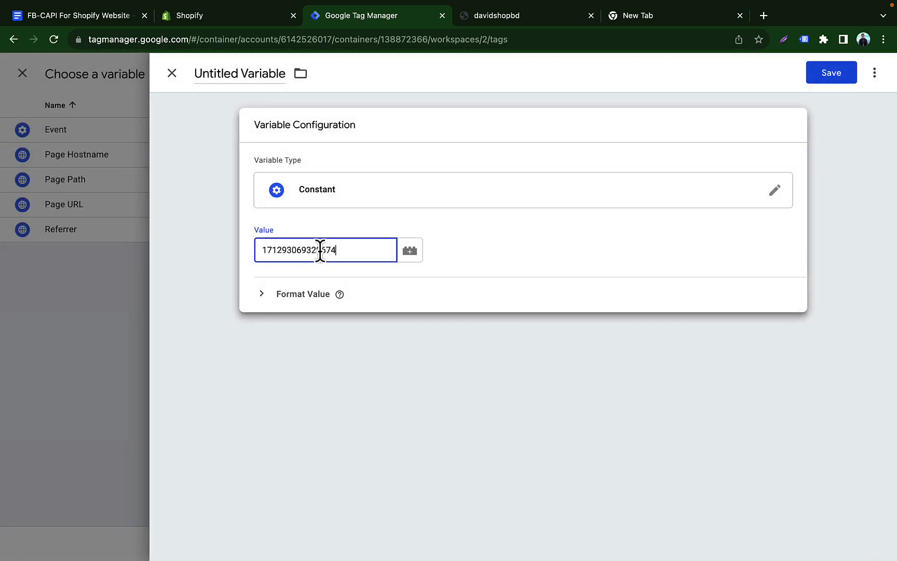
{"action": "key", "text": "super+a"}
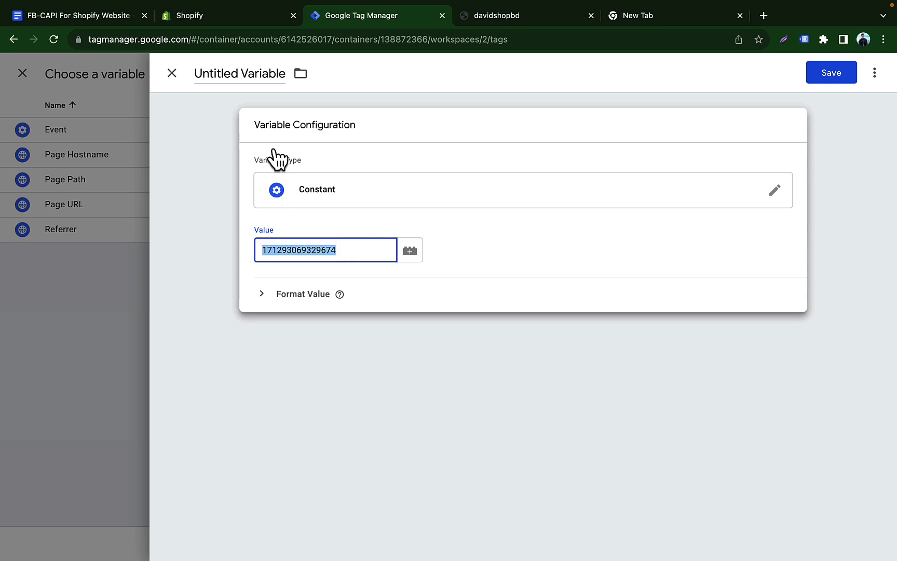
{"action": "left_click_drag", "start_coordinate": [238, 77], "coordinate": [195, 74]}
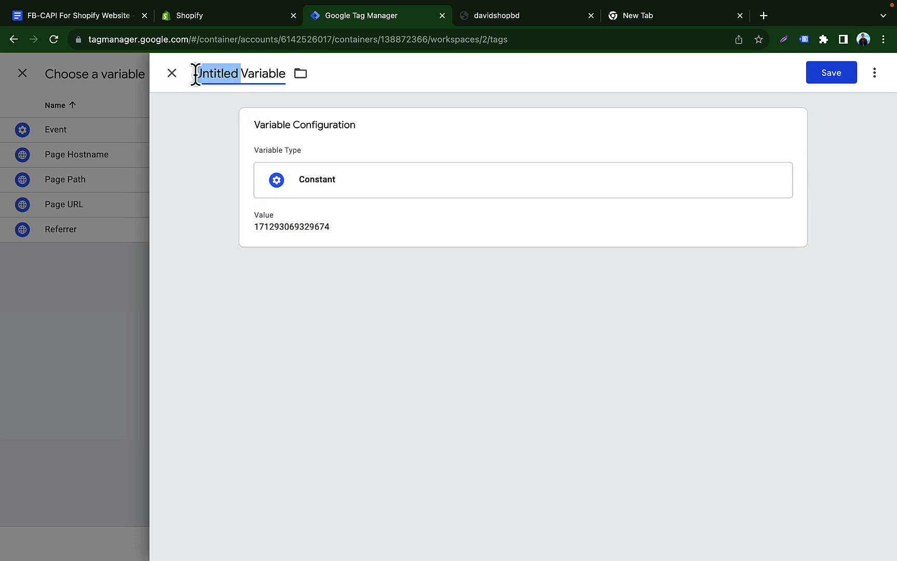
{"action": "type", "text": "Pixel "}
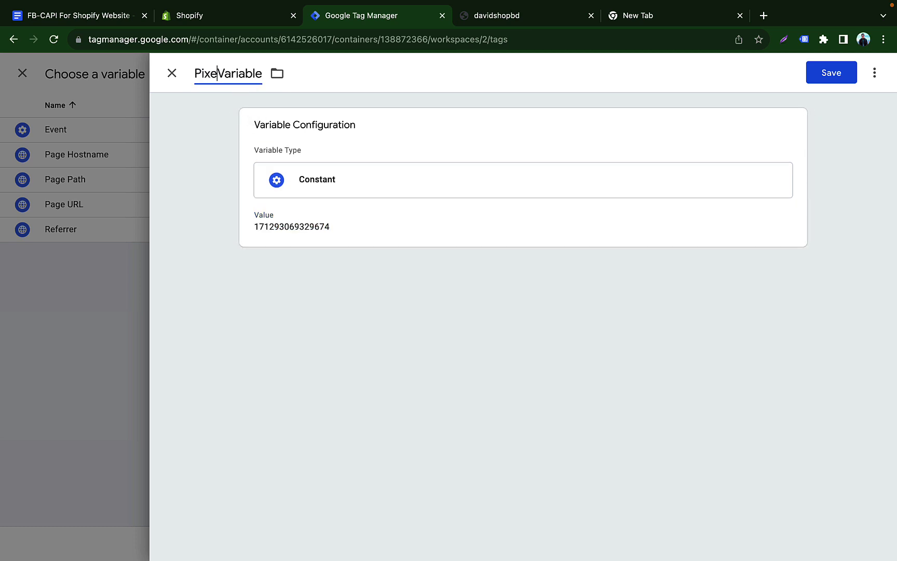
{"action": "type", "text": "ID"}
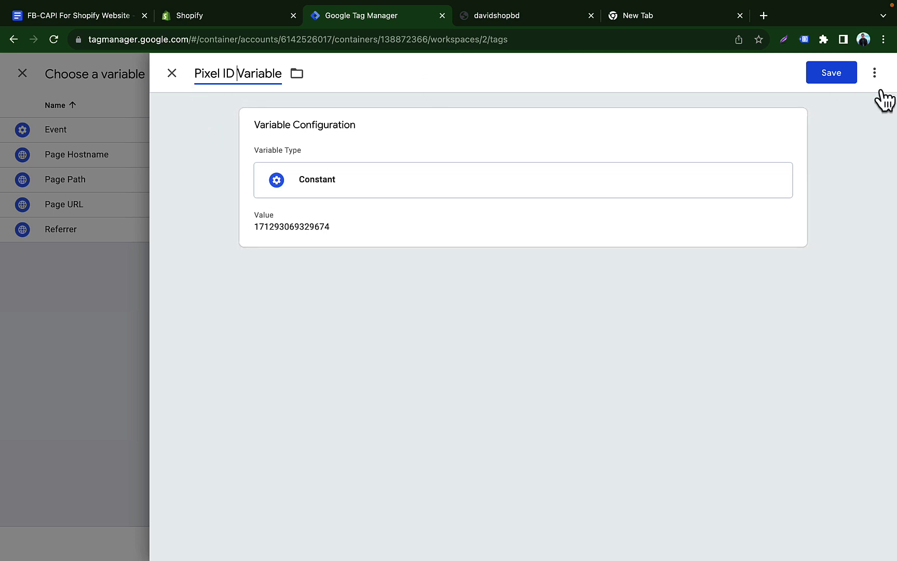
{"action": "left_click", "coordinate": [832, 73]}
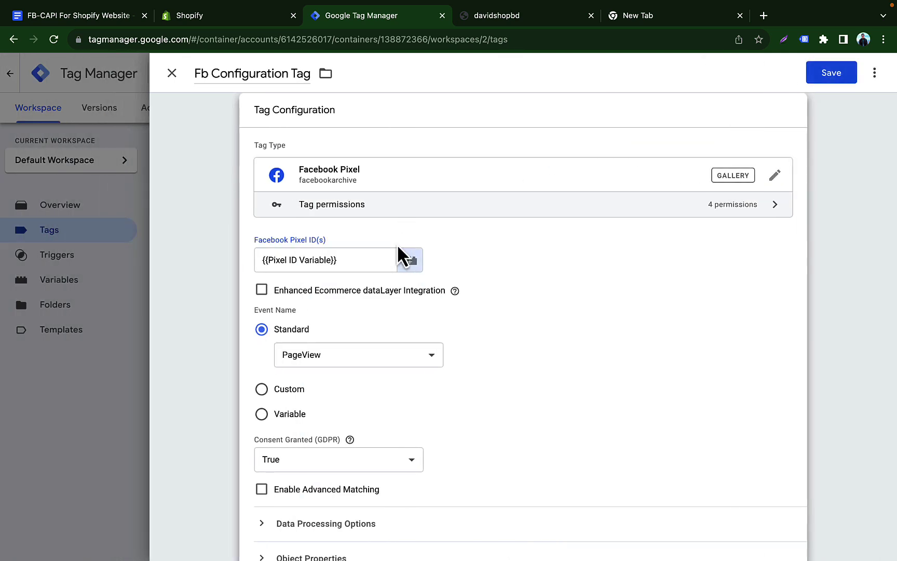
{"action": "scroll", "coordinate": [479, 285], "scroll_direction": "down", "scroll_amount": 3}
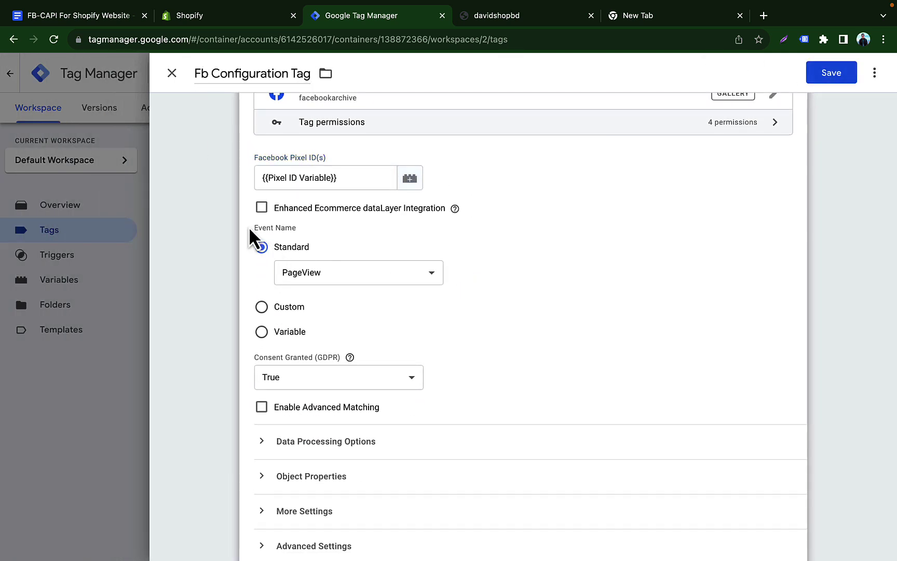
{"action": "left_click_drag", "start_coordinate": [249, 227], "coordinate": [302, 230]}
{"action": "left_click", "coordinate": [550, 247]}
{"action": "left_click", "coordinate": [511, 21]}
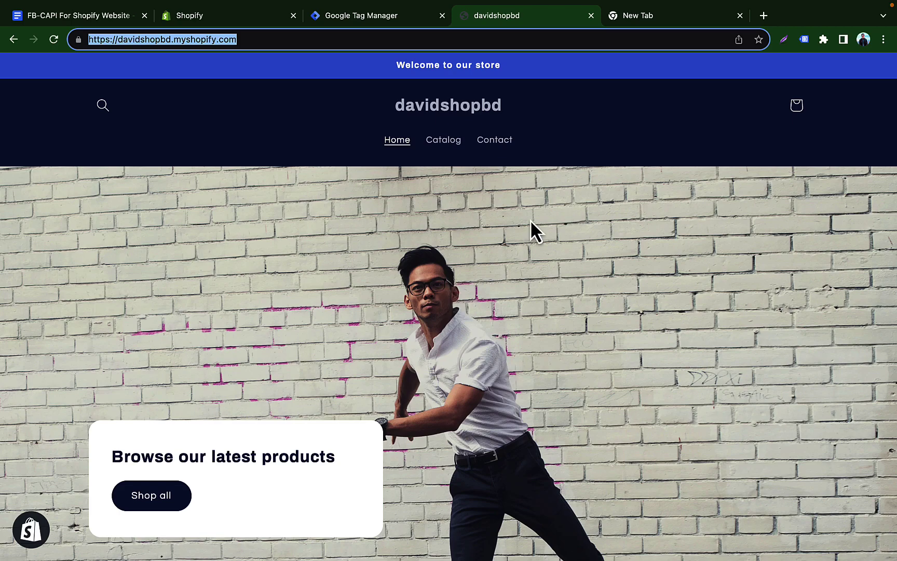
{"action": "scroll", "coordinate": [530, 219], "scroll_direction": "down", "scroll_amount": 15}
{"action": "scroll", "coordinate": [530, 219], "scroll_direction": "up", "scroll_amount": 15}
{"action": "key", "text": "ctrl+shift+Tab"}
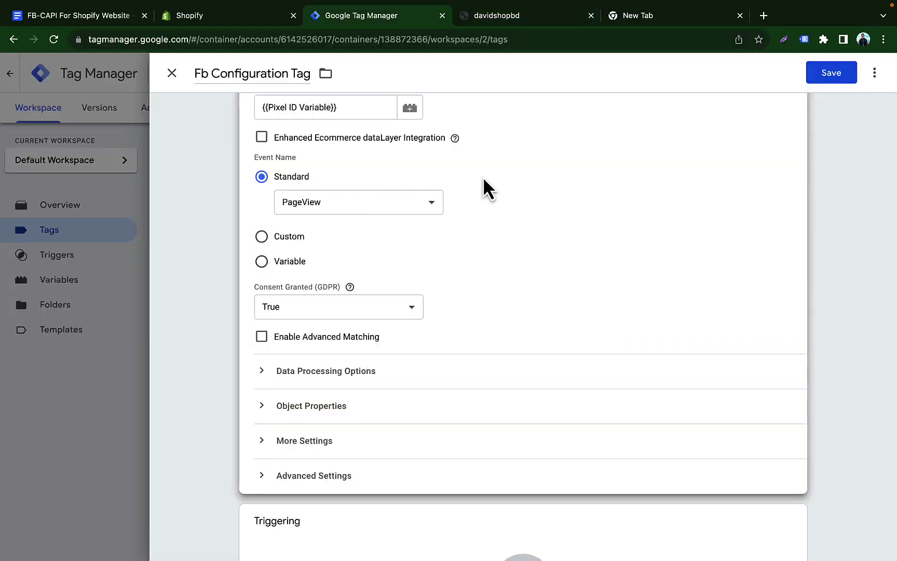
{"action": "scroll", "coordinate": [571, 197], "scroll_direction": "up", "scroll_amount": 3}
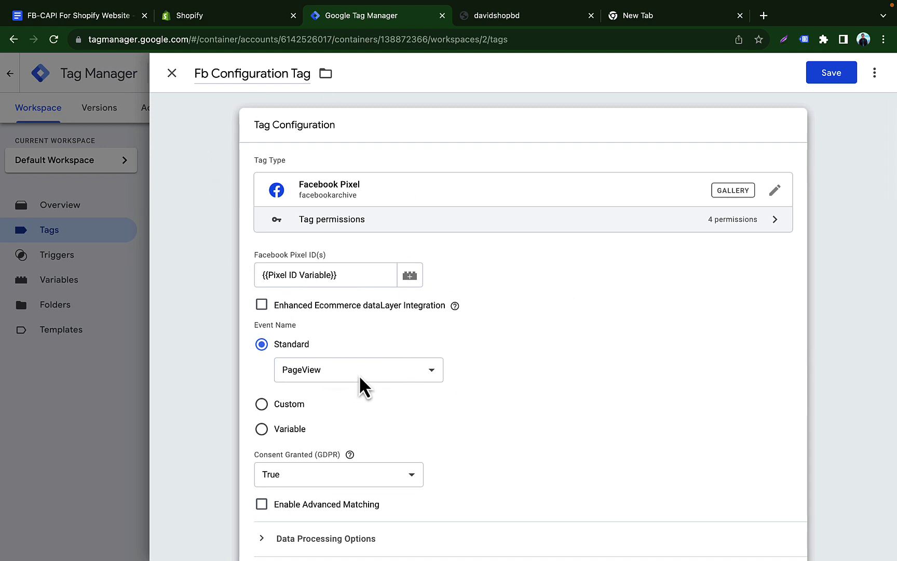
{"action": "scroll", "coordinate": [542, 313], "scroll_direction": "down", "scroll_amount": 6}
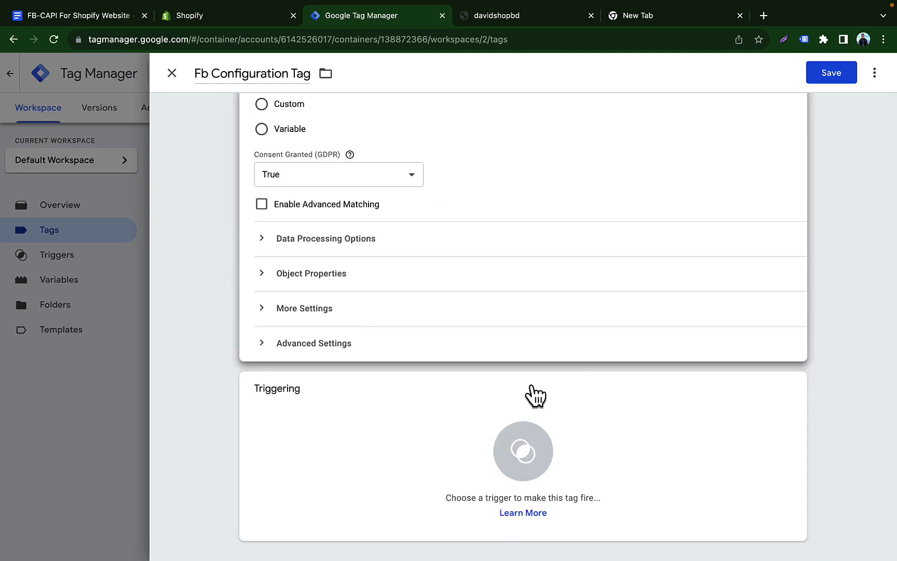
Step: Set the Fb Configuration Tag's trigger to All Pages
{"action": "left_click", "coordinate": [567, 409]}
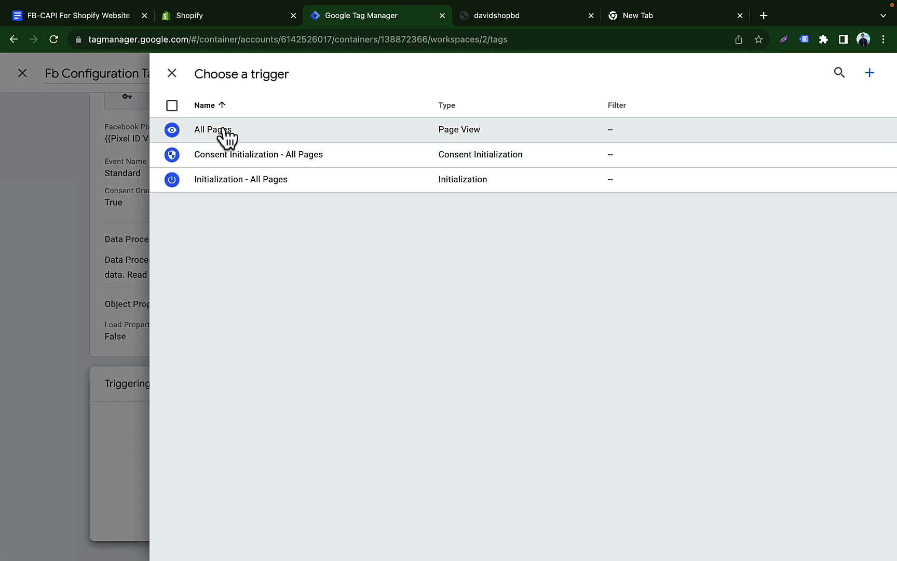
{"action": "left_click", "coordinate": [222, 133]}
{"action": "scroll", "coordinate": [555, 275], "scroll_direction": "up", "scroll_amount": 2}
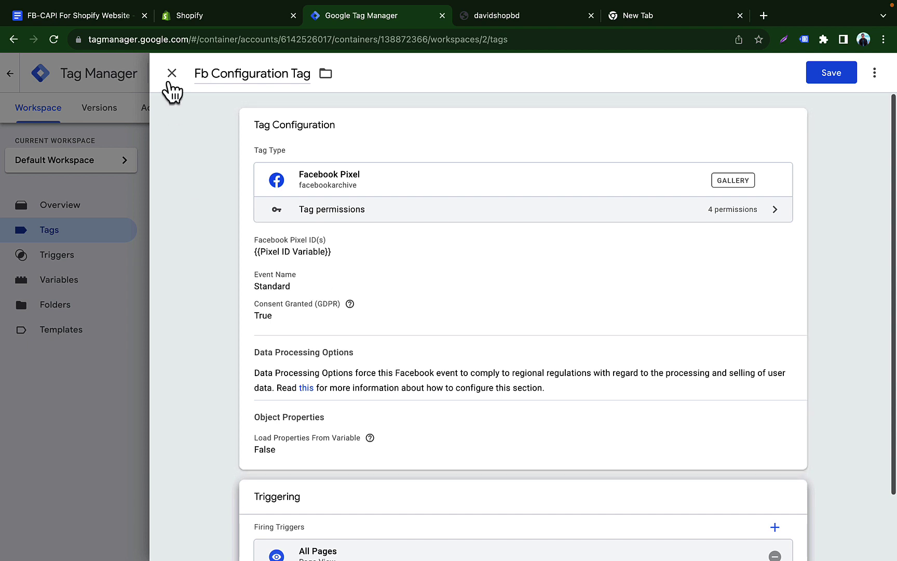
{"action": "scroll", "coordinate": [457, 352], "scroll_direction": "down", "scroll_amount": 3}
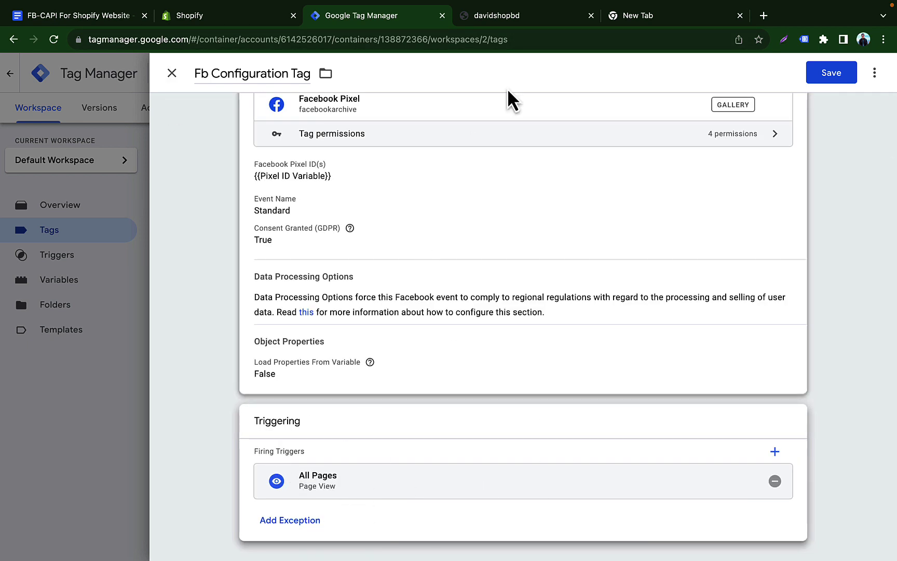
{"action": "scroll", "coordinate": [429, 387], "scroll_direction": "up", "scroll_amount": 3}
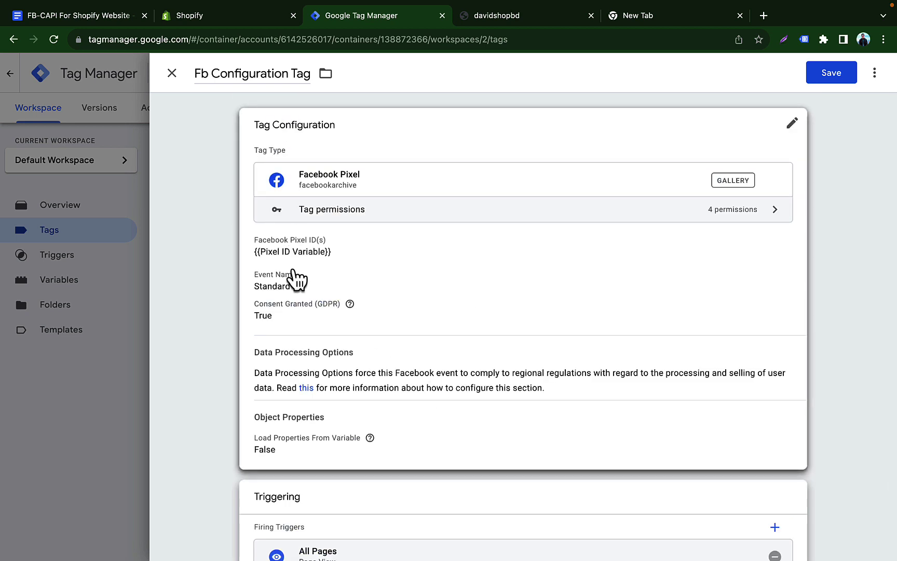
{"action": "scroll", "coordinate": [396, 256], "scroll_direction": "down", "scroll_amount": 3}
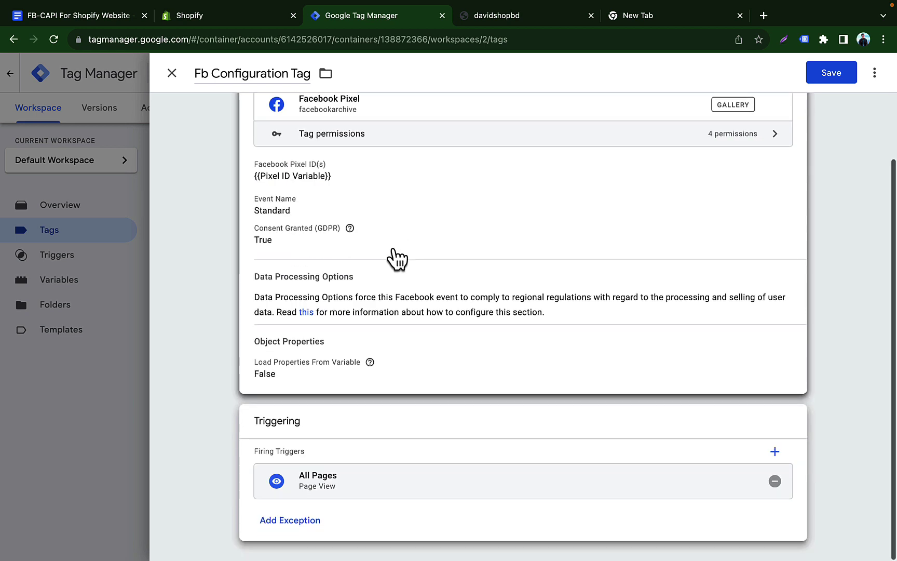
Step: Keep PageView as the tag's standard event name and save the tag
{"action": "left_click", "coordinate": [500, 181]}
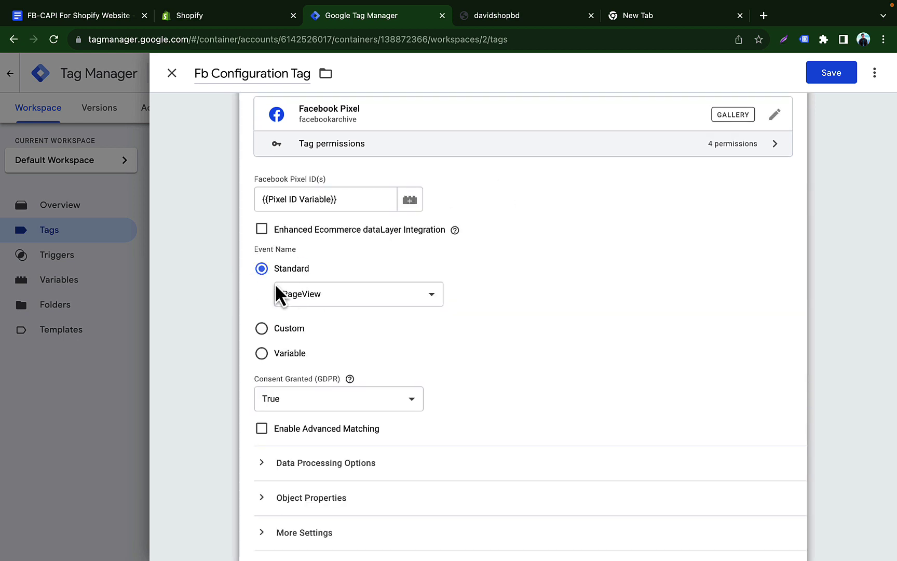
{"action": "left_click", "coordinate": [347, 293]}
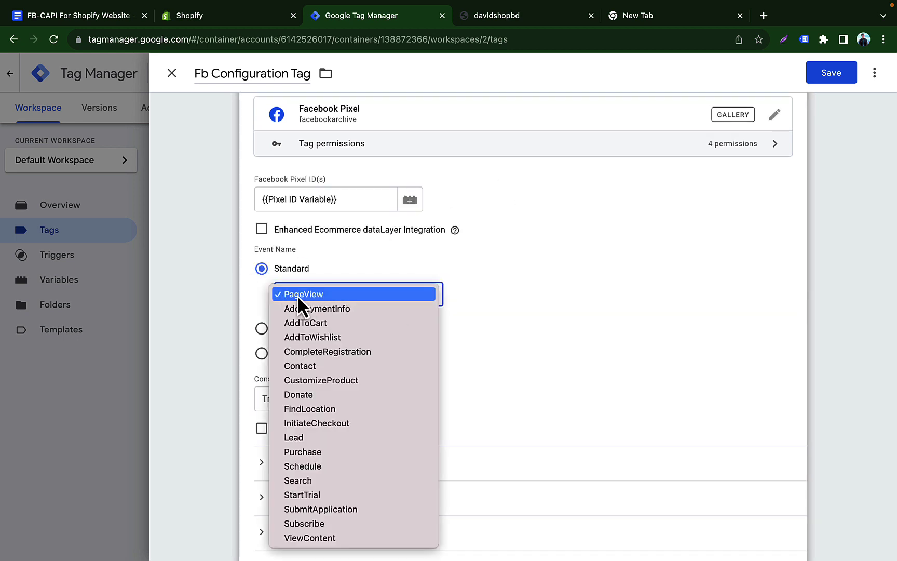
{"action": "left_click", "coordinate": [556, 291]}
{"action": "scroll", "coordinate": [556, 291], "scroll_direction": "down", "scroll_amount": 5}
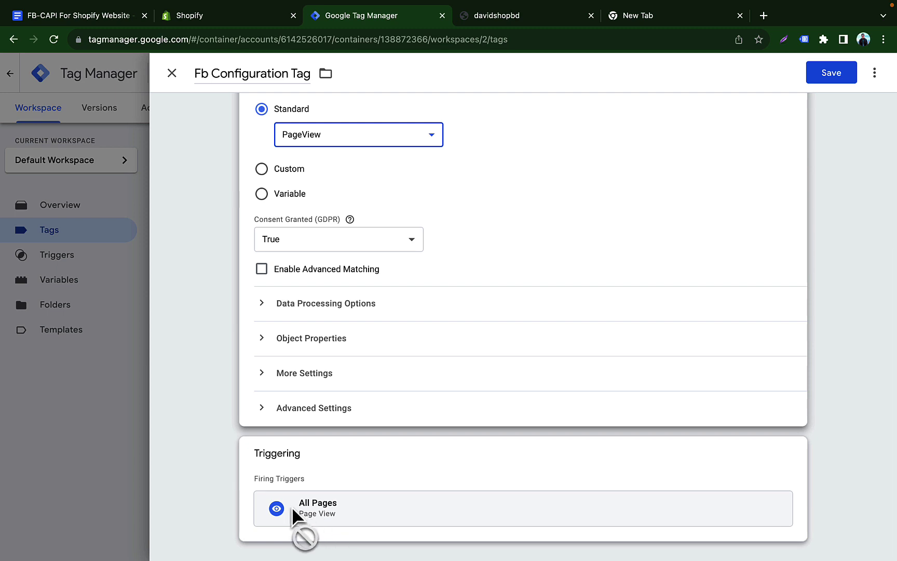
{"action": "scroll", "coordinate": [684, 218], "scroll_direction": "up", "scroll_amount": 5}
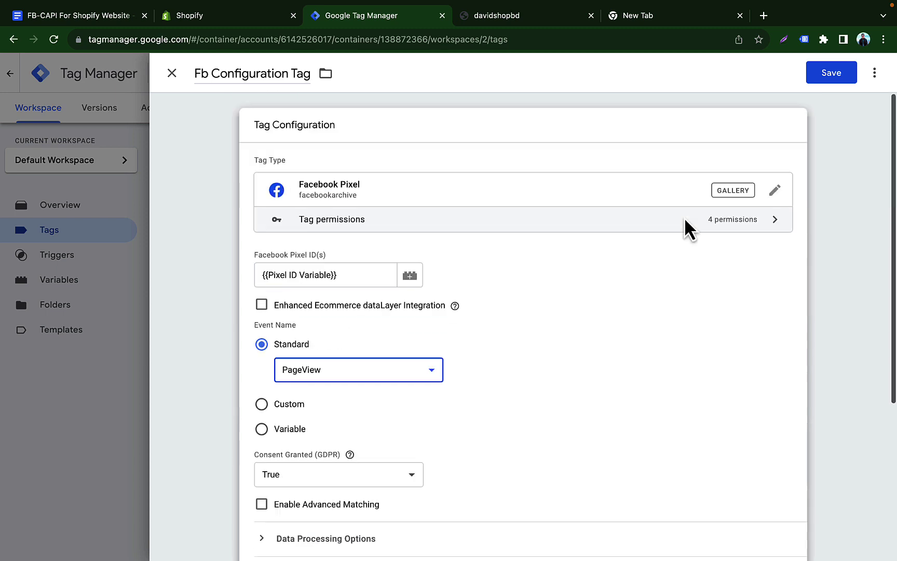
{"action": "left_click", "coordinate": [835, 71]}
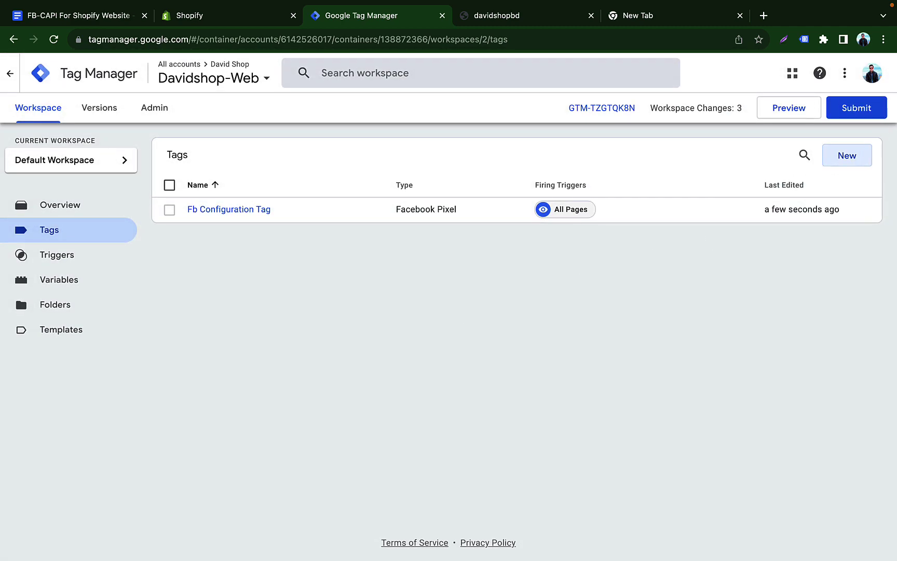
Step: Publish the workspace as container version 2 without a description, then return to davidshopbd
{"action": "left_click", "coordinate": [855, 114]}
{"action": "left_click", "coordinate": [846, 74]}
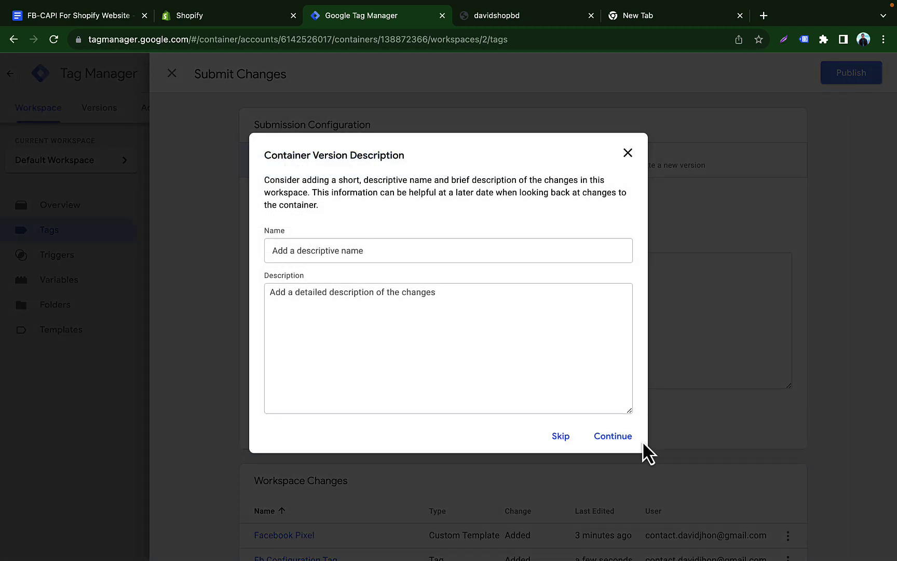
{"action": "left_click", "coordinate": [613, 437]}
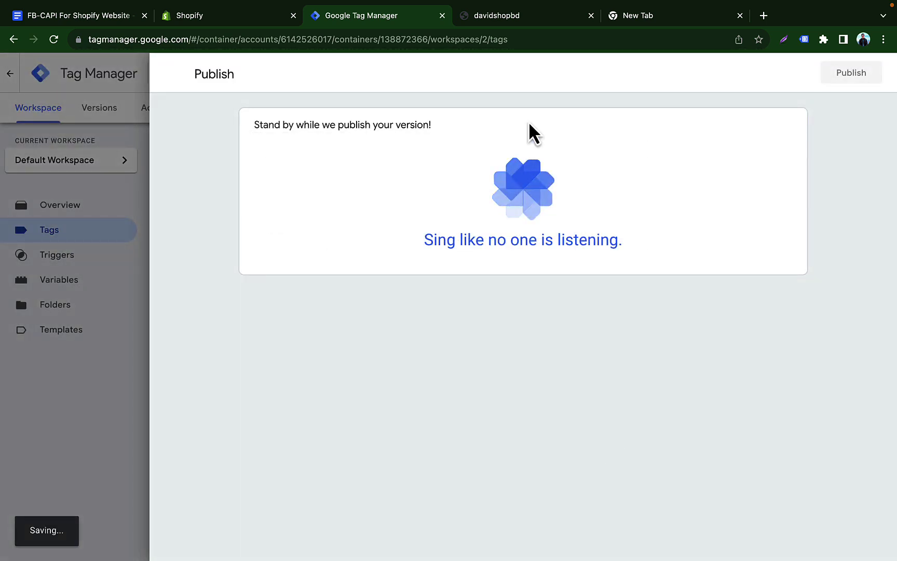
{"action": "left_click", "coordinate": [505, 21]}
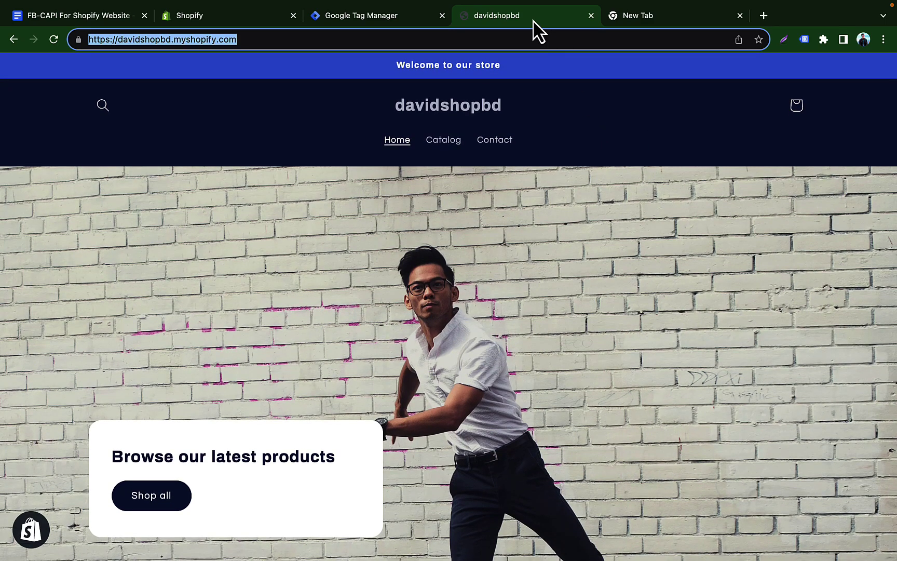
Step: Search Google for 'facebook pixel' helper and add the Meta Pixel Helper extension to Chrome
{"action": "left_click", "coordinate": [655, 20]}
{"action": "left_click", "coordinate": [391, 271]}
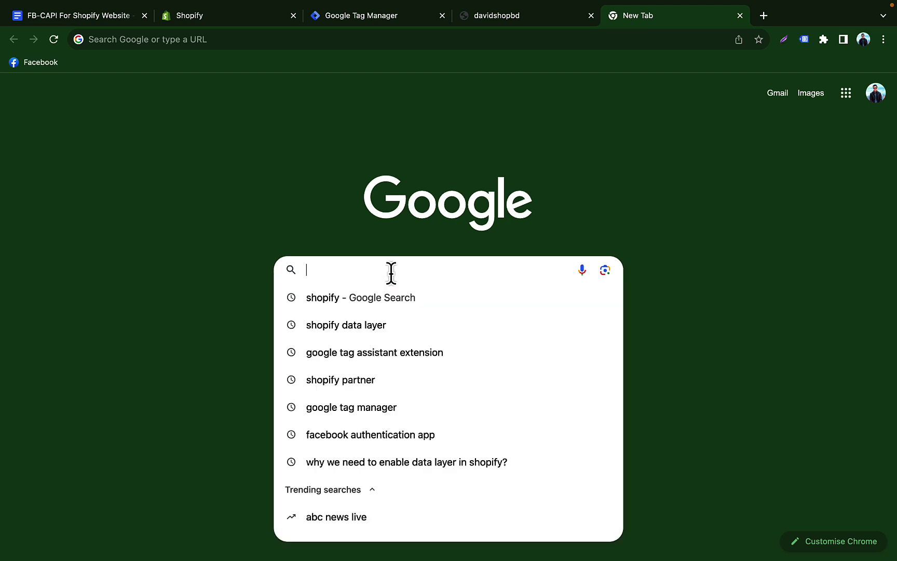
{"action": "type", "text": "fac"}
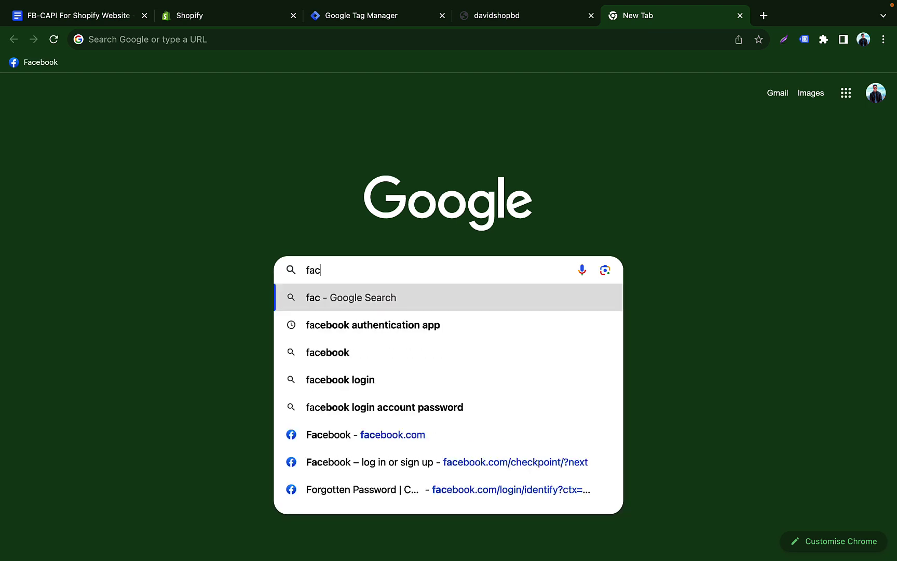
{"action": "type", "text": "ebook pixel"}
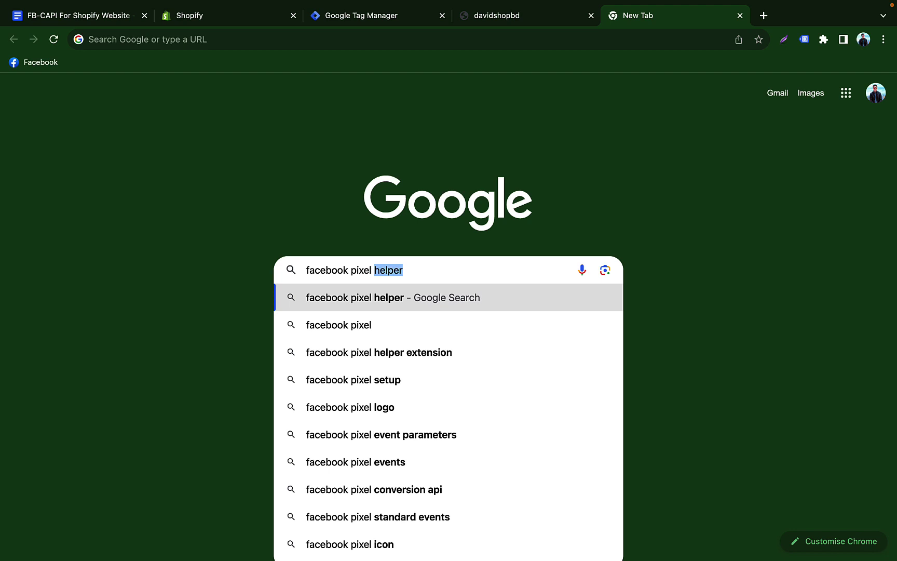
{"action": "key", "text": "BackSpace"}
{"action": "left_click", "coordinate": [396, 353]}
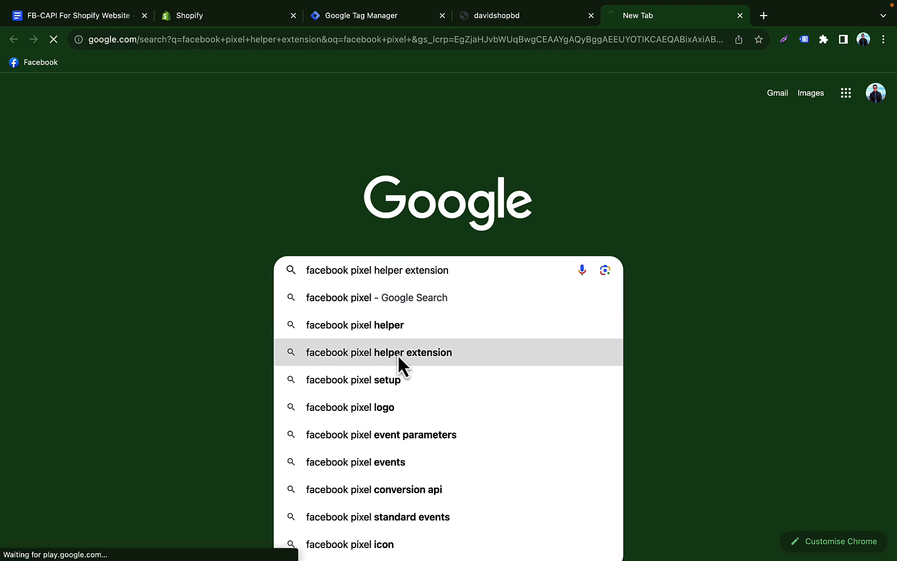
{"action": "left_click", "coordinate": [174, 210]}
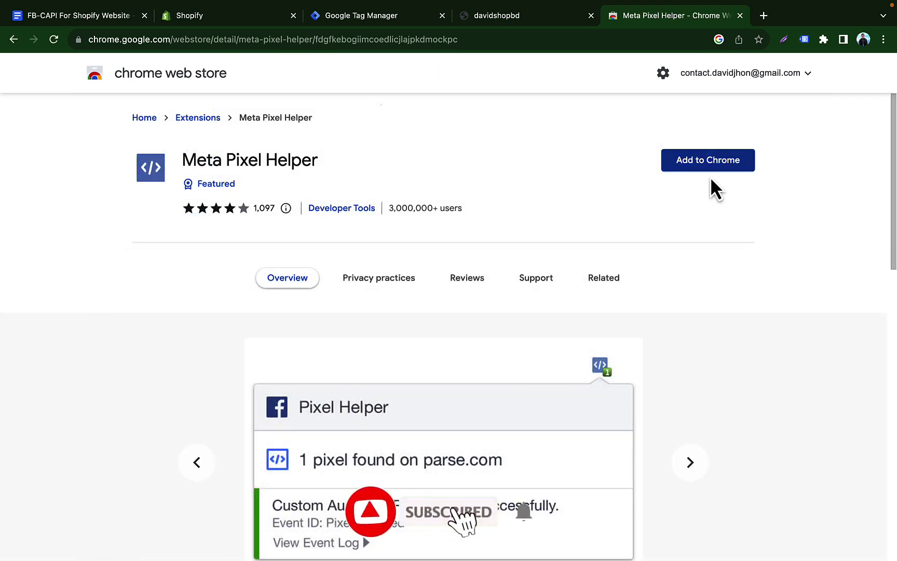
{"action": "left_click", "coordinate": [694, 161]}
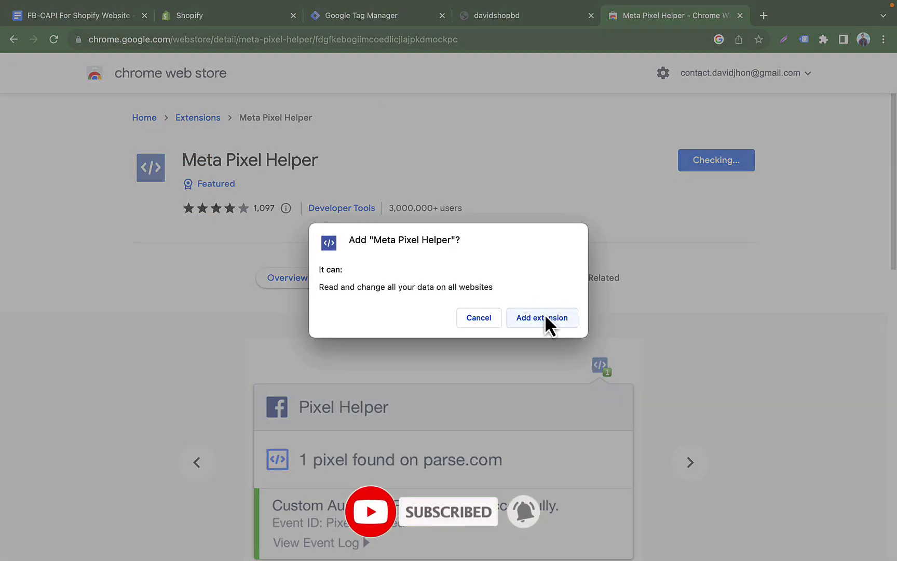
{"action": "left_click", "coordinate": [545, 318]}
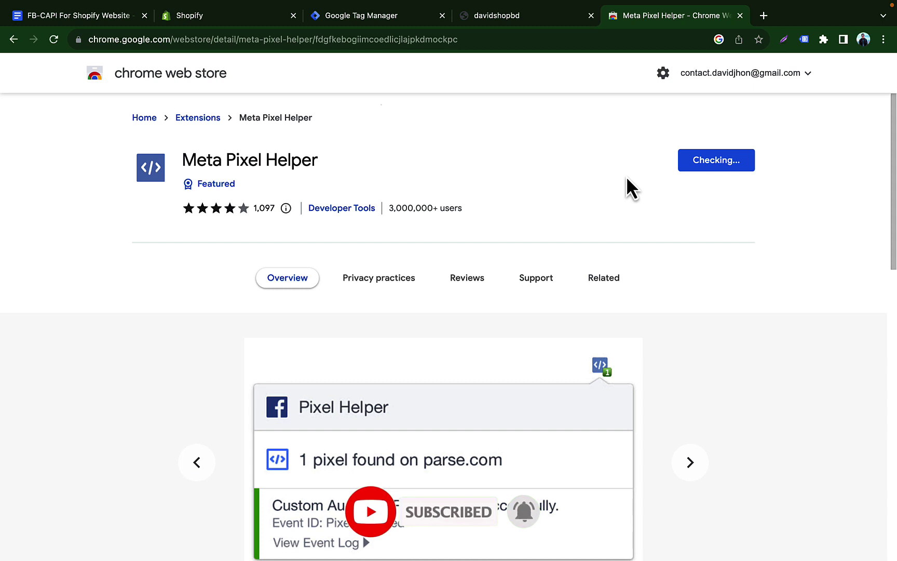
Step: Pin Meta Pixel Helper to the Chrome toolbar
{"action": "left_click", "coordinate": [823, 42]}
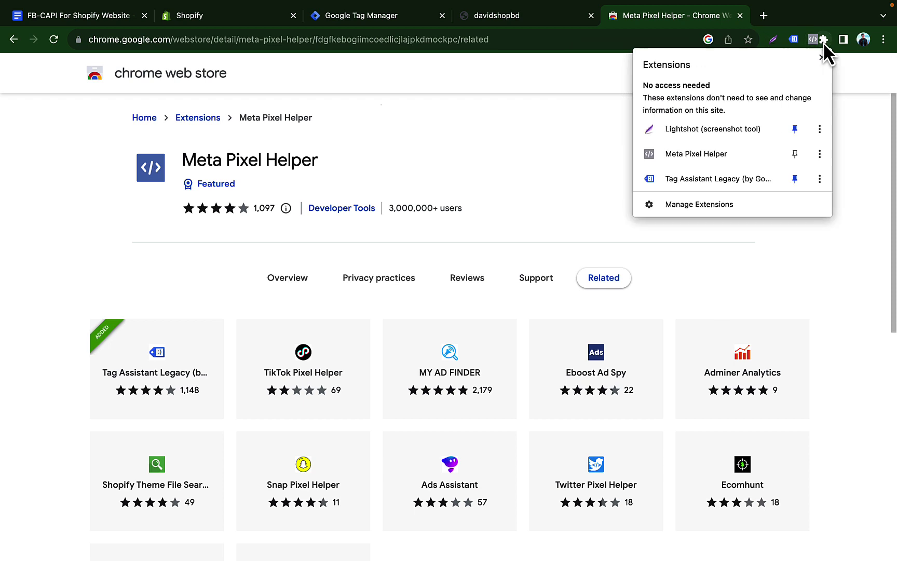
{"action": "left_click", "coordinate": [794, 153]}
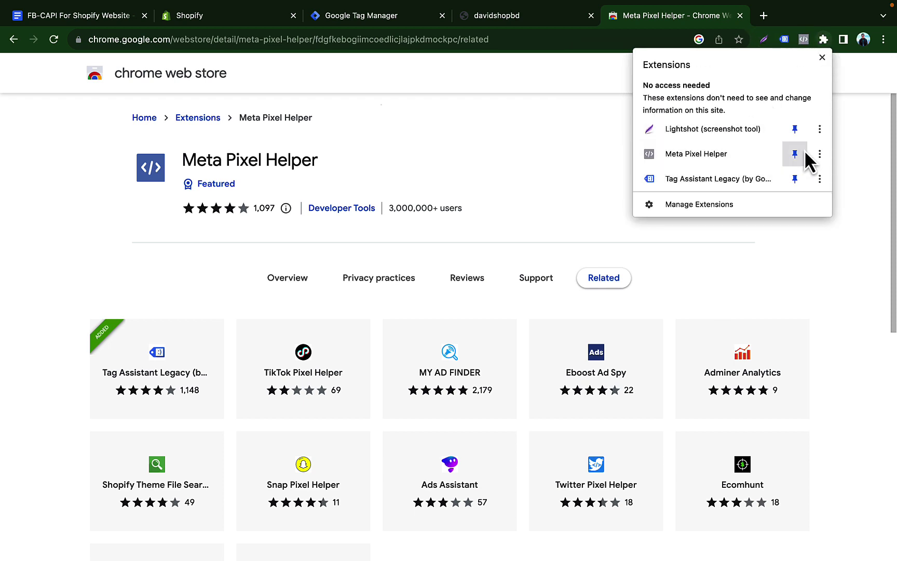
{"action": "left_click", "coordinate": [542, 151]}
Step: Reload the davidshopbd store and unlock it with the store password
{"action": "left_click", "coordinate": [526, 15]}
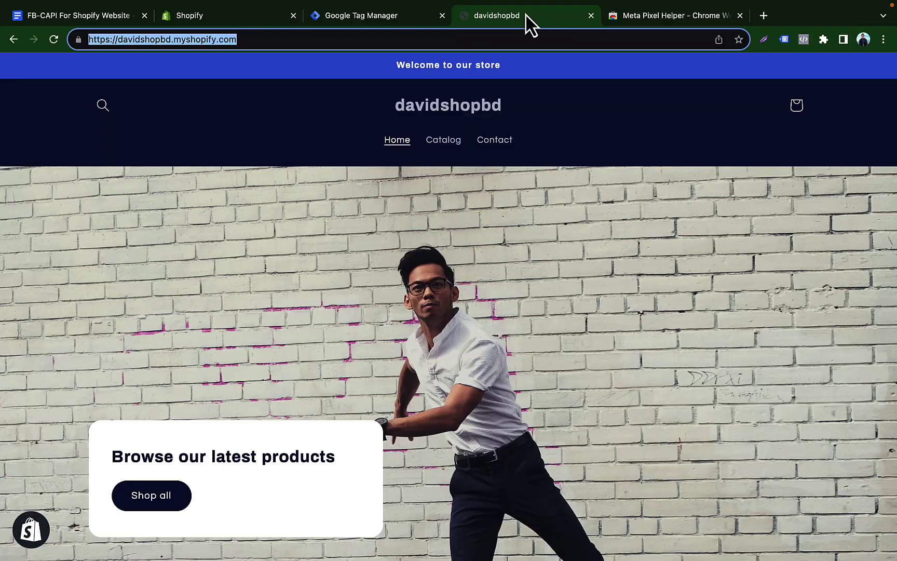
{"action": "left_click", "coordinate": [52, 39]}
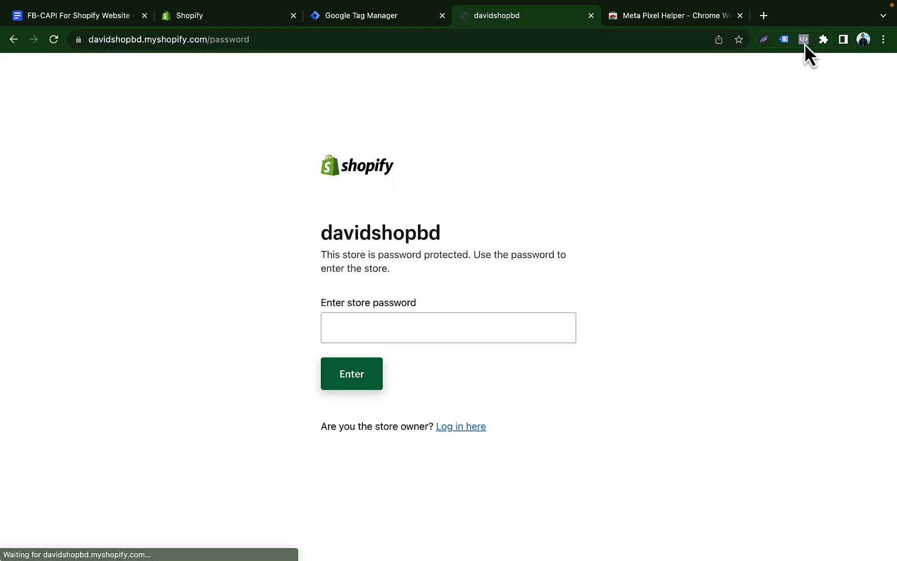
{"action": "left_click", "coordinate": [416, 330]}
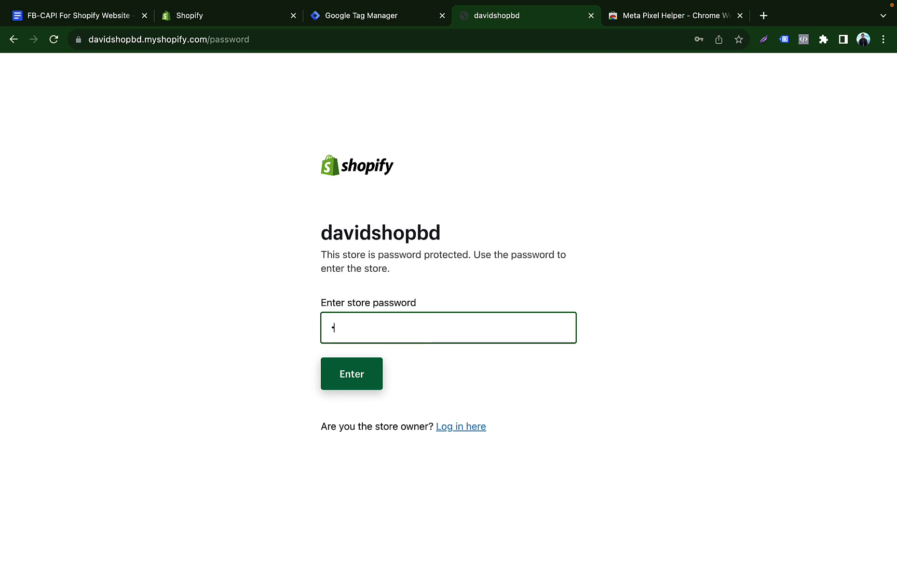
{"action": "left_click", "coordinate": [357, 380]}
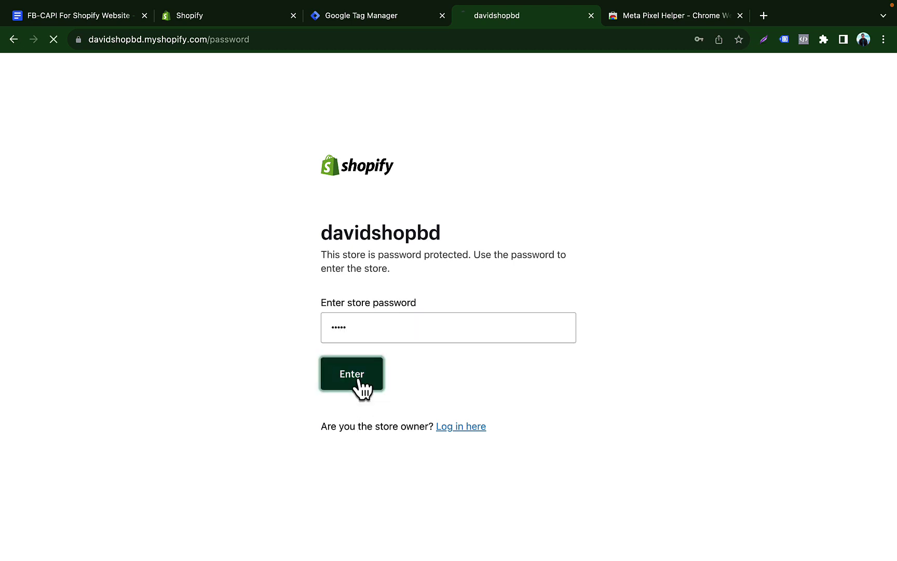
Step: Close the web store page, check the storefront for a Meta pixel, and return to Tag Manager
{"action": "left_click", "coordinate": [804, 39]}
{"action": "left_click", "coordinate": [739, 15]}
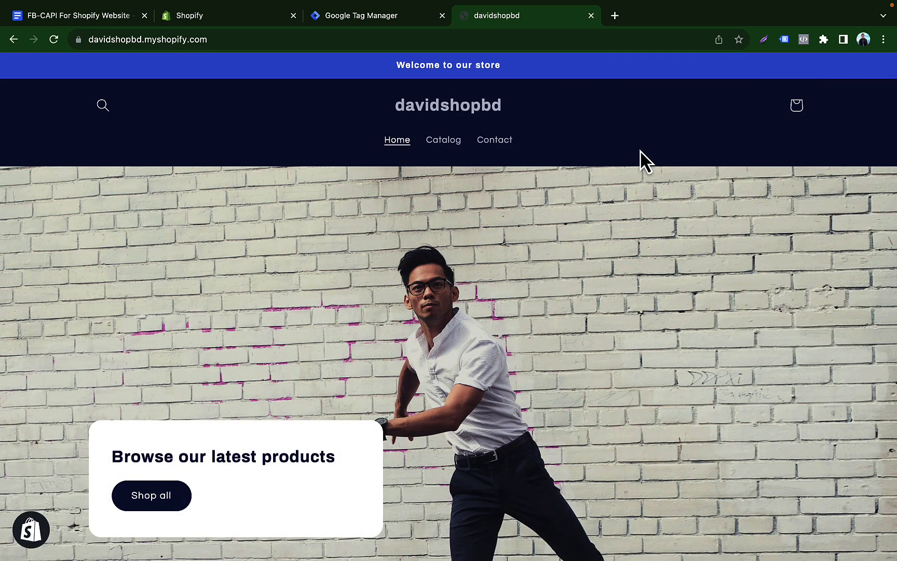
{"action": "left_click", "coordinate": [379, 18]}
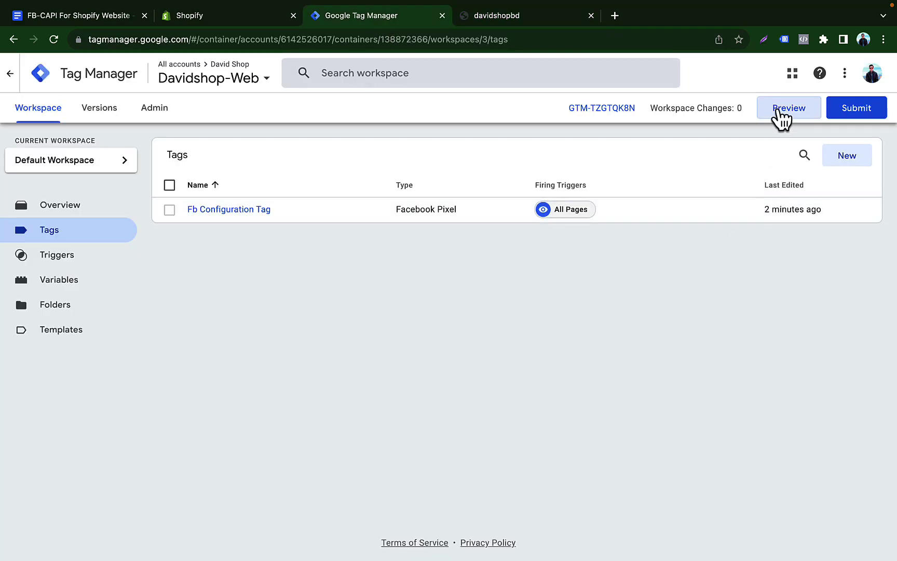
Step: Start a Tag Assistant preview connected to the store and open its Catalog page
{"action": "left_click", "coordinate": [777, 108]}
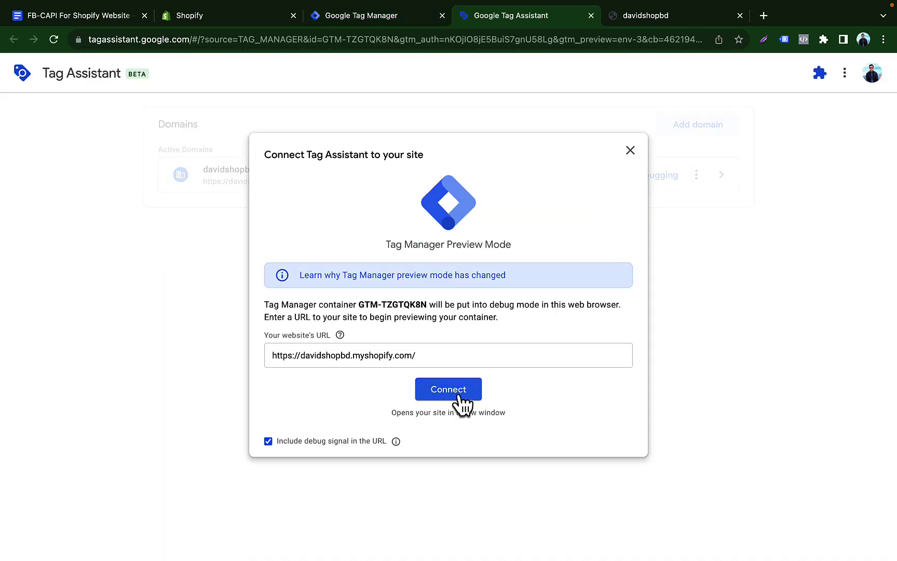
{"action": "left_click", "coordinate": [458, 393]}
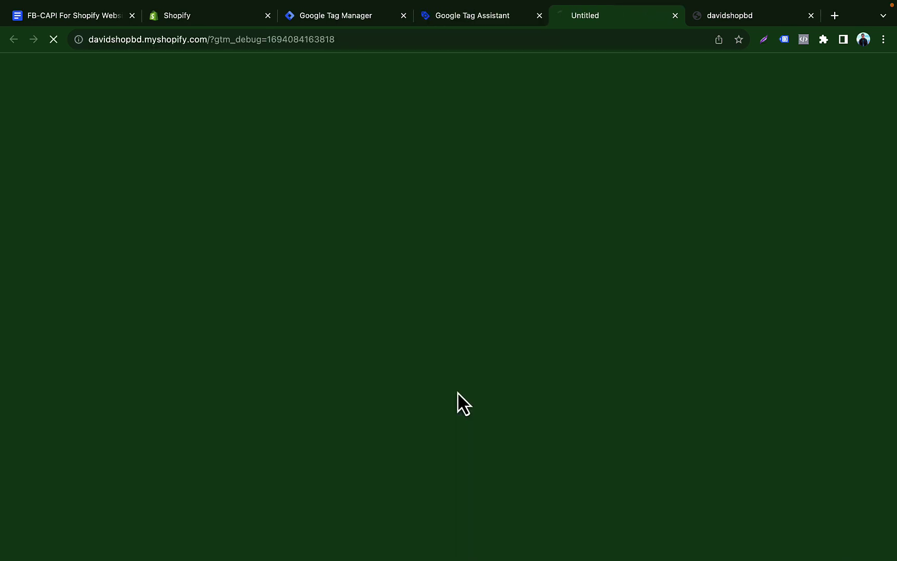
{"action": "scroll", "coordinate": [478, 201], "scroll_direction": "down", "scroll_amount": 2}
{"action": "scroll", "coordinate": [478, 201], "scroll_direction": "up", "scroll_amount": 2}
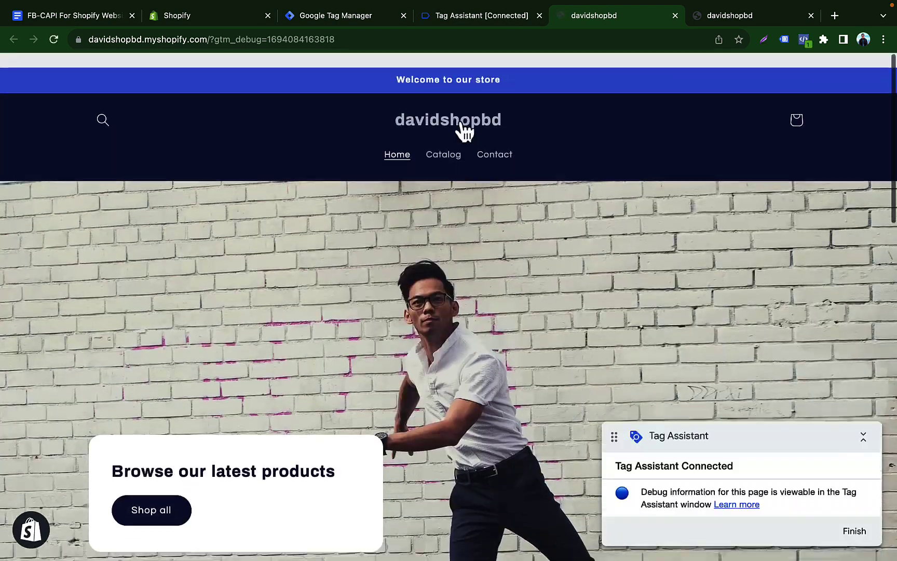
{"action": "left_click", "coordinate": [443, 141]}
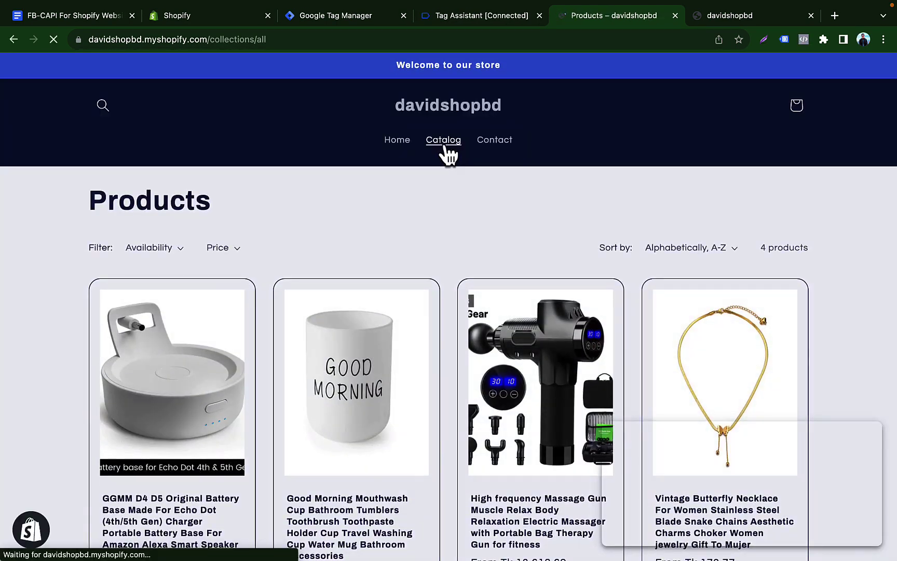
{"action": "scroll", "coordinate": [492, 239], "scroll_direction": "down", "scroll_amount": 8}
{"action": "scroll", "coordinate": [492, 238], "scroll_direction": "up", "scroll_amount": 8}
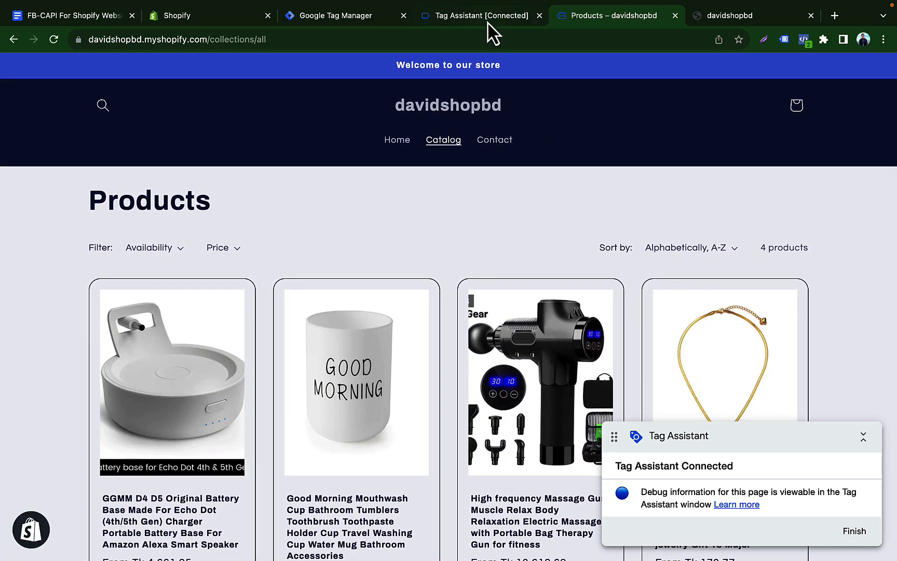
Step: Review Variables, Data Layer and the Fb Configuration Tag details in Tag Assistant
{"action": "left_click", "coordinate": [488, 17]}
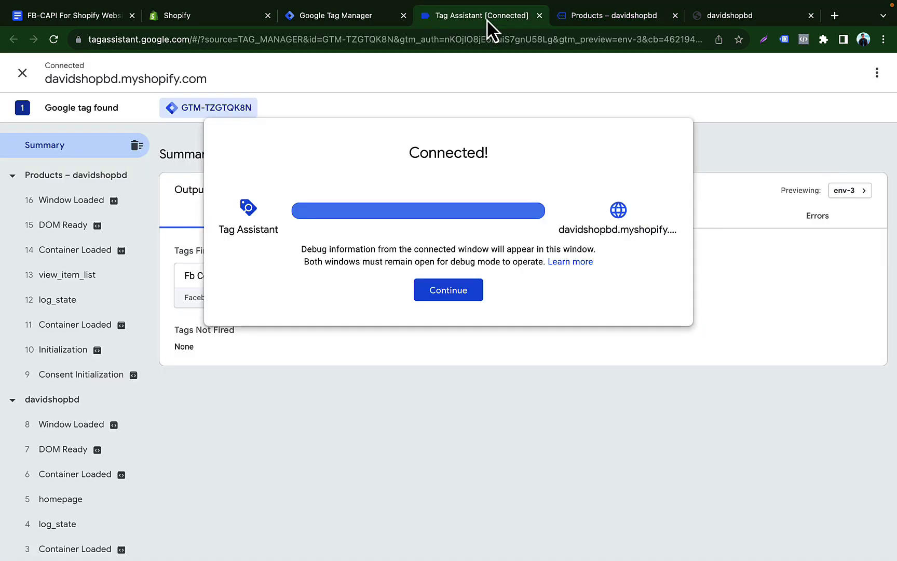
{"action": "left_click", "coordinate": [451, 294]}
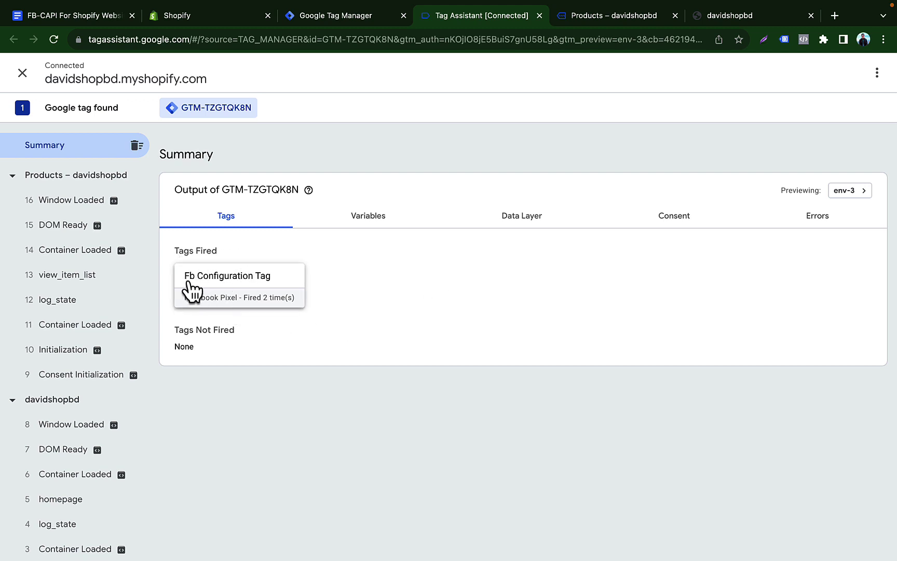
{"action": "left_click", "coordinate": [378, 218]}
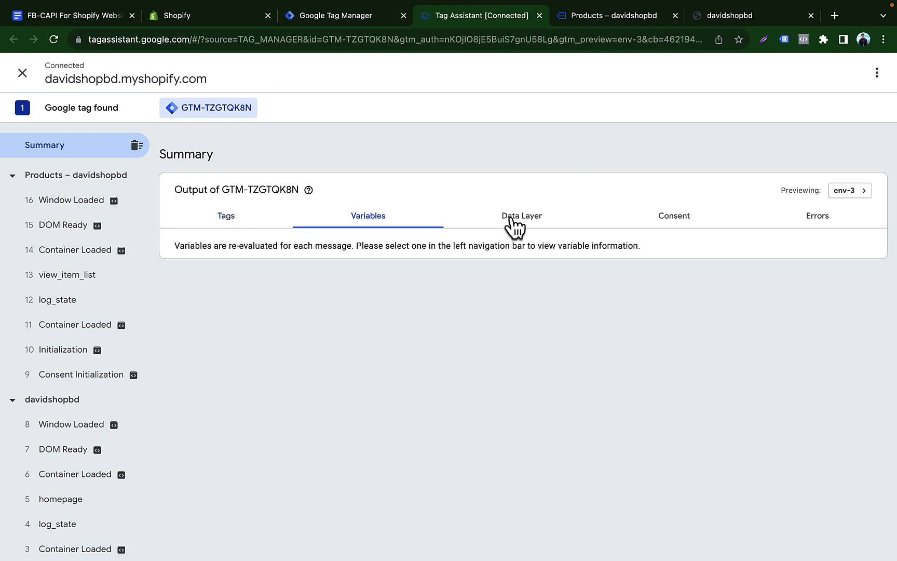
{"action": "left_click", "coordinate": [510, 219]}
{"action": "scroll", "coordinate": [512, 216], "scroll_direction": "down", "scroll_amount": 8}
{"action": "scroll", "coordinate": [512, 216], "scroll_direction": "up", "scroll_amount": 8}
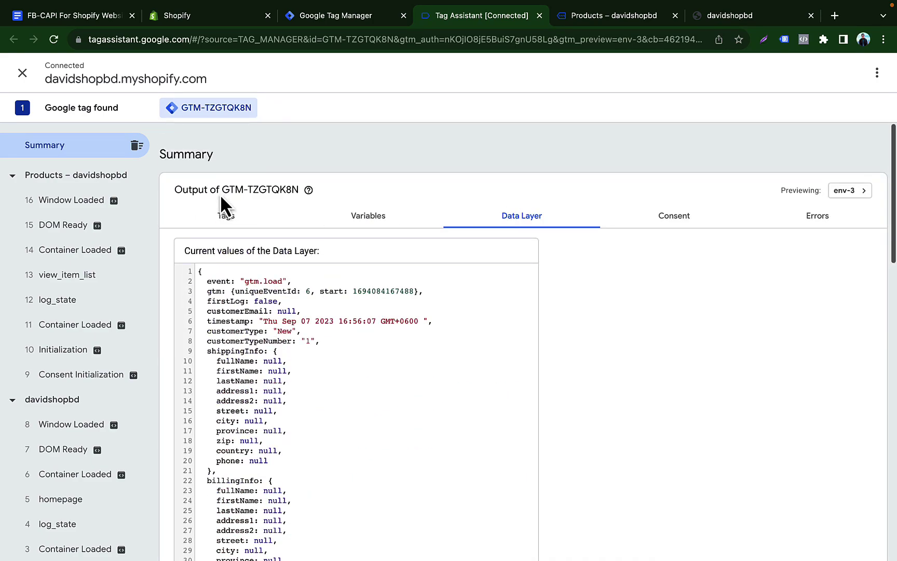
{"action": "left_click", "coordinate": [228, 218]}
{"action": "left_click", "coordinate": [246, 305]}
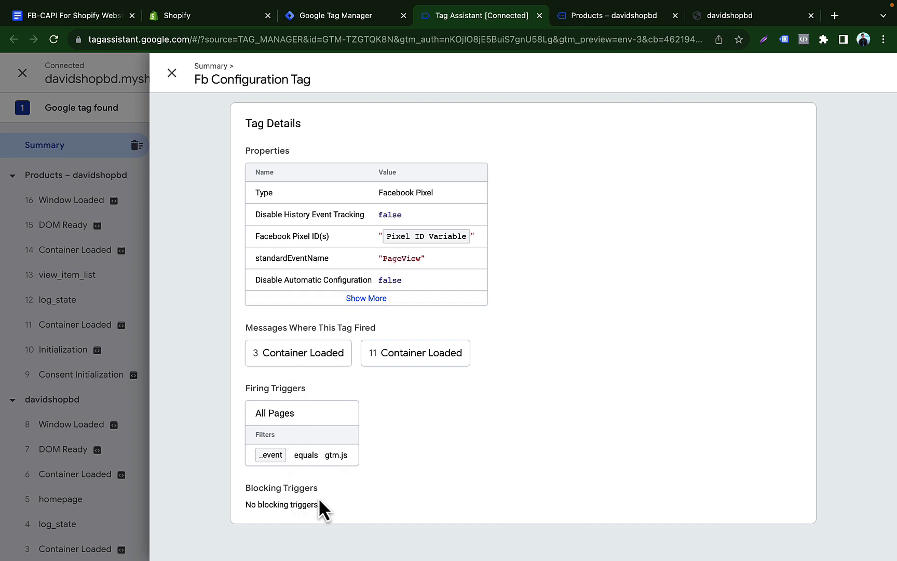
{"action": "key", "text": "Escape"}
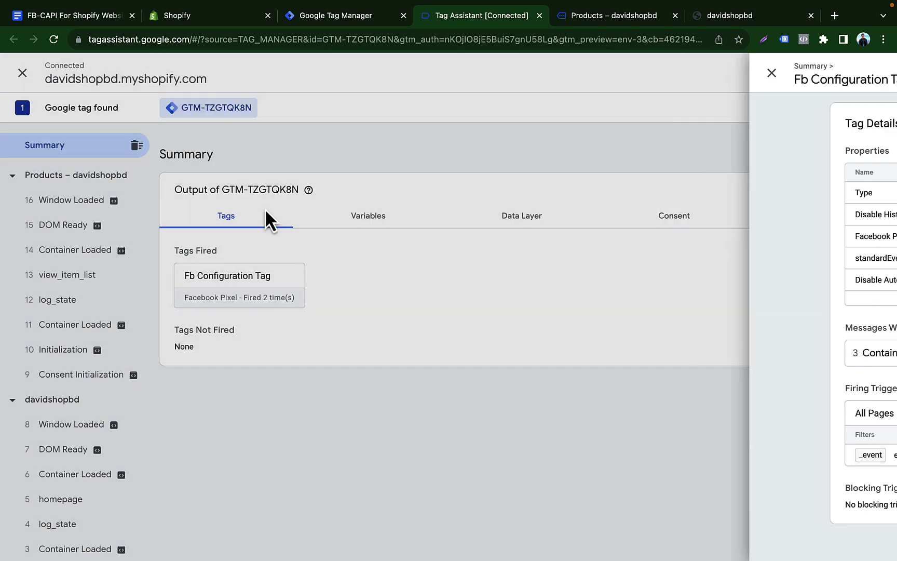
{"action": "left_click", "coordinate": [737, 16]}
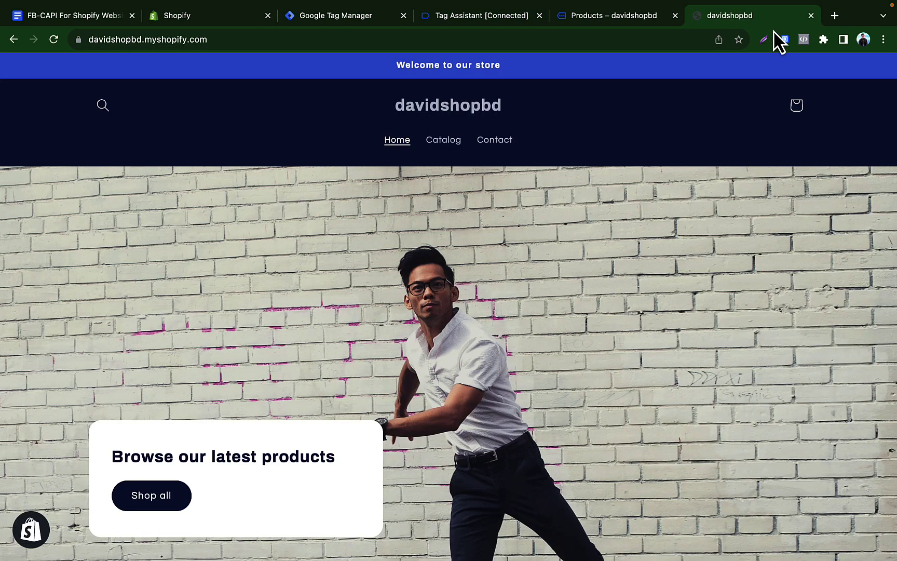
Step: Reload the storefront and confirm Meta Pixel Helper shows one pixel firing PageView
{"action": "left_click", "coordinate": [803, 38]}
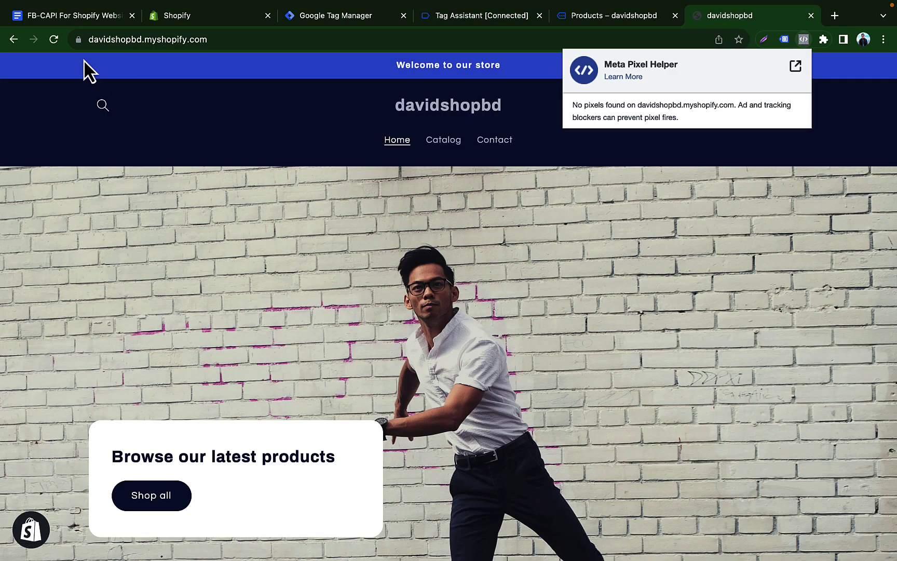
{"action": "left_click", "coordinate": [54, 39]}
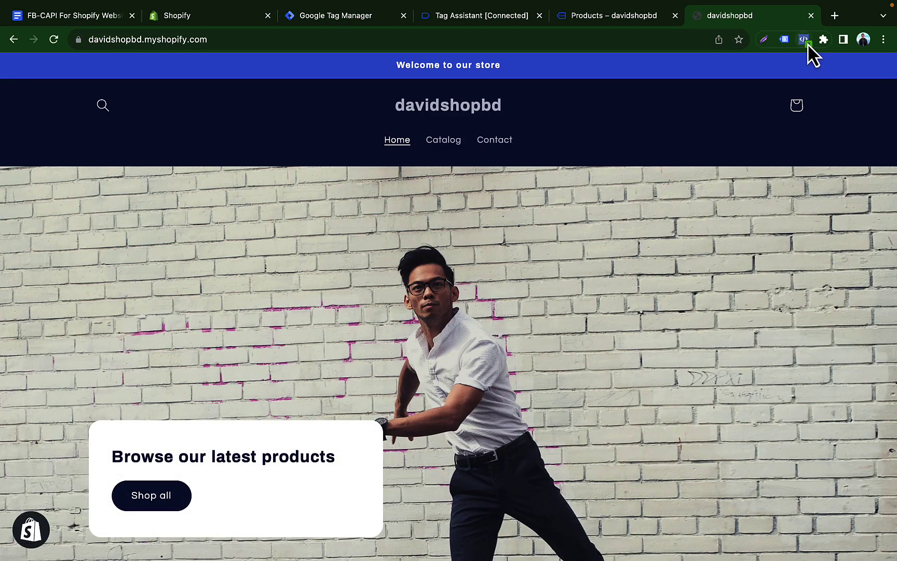
{"action": "left_click", "coordinate": [806, 43]}
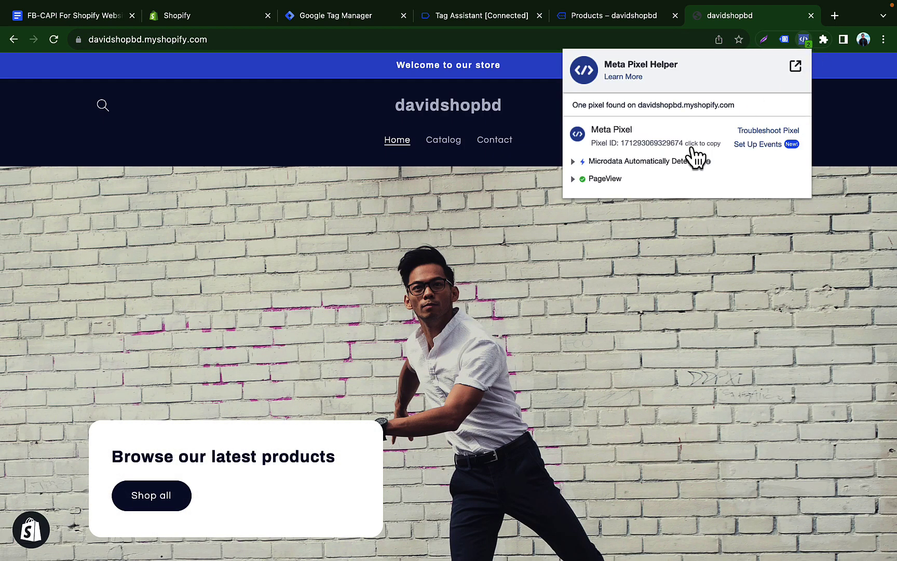
{"action": "left_click", "coordinate": [573, 178]}
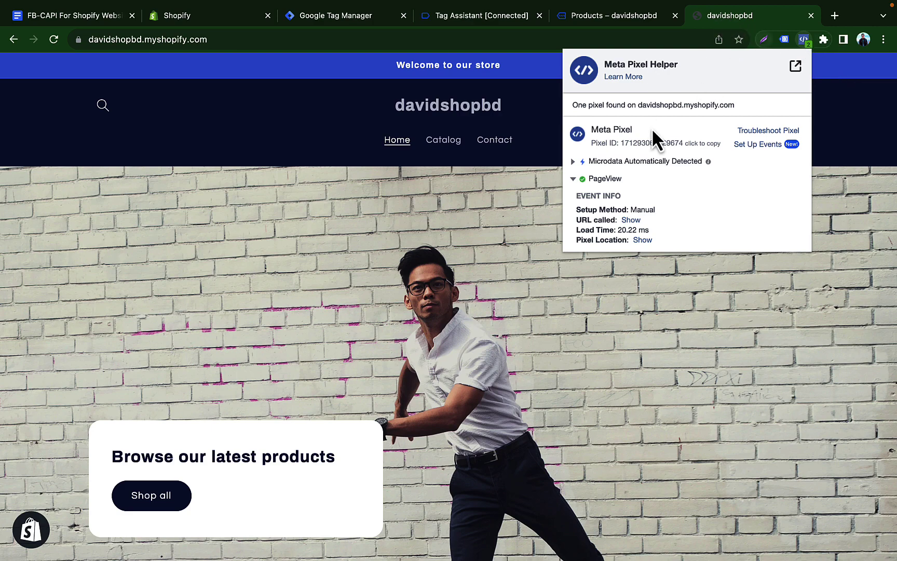
{"action": "left_click", "coordinate": [538, 152]}
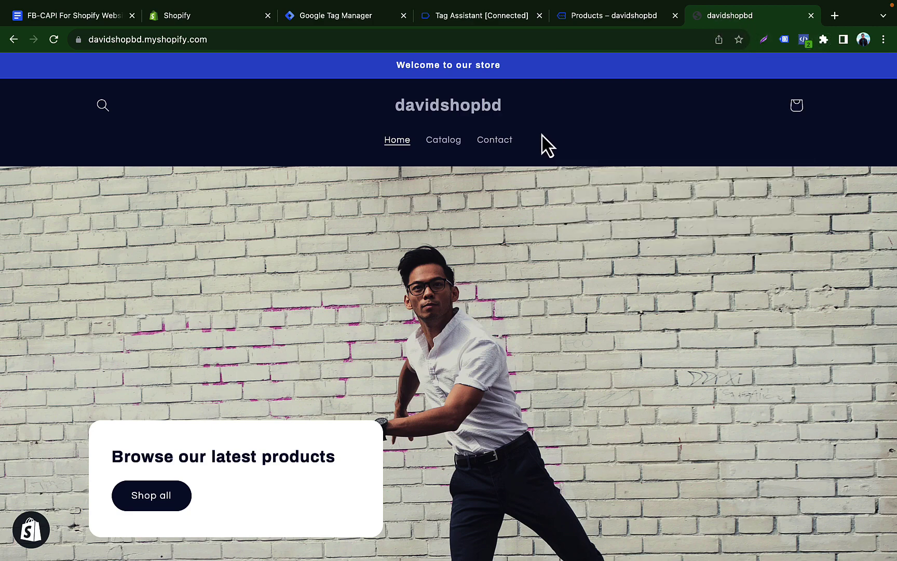
{"action": "left_click", "coordinate": [492, 19]}
{"action": "left_click", "coordinate": [360, 20]}
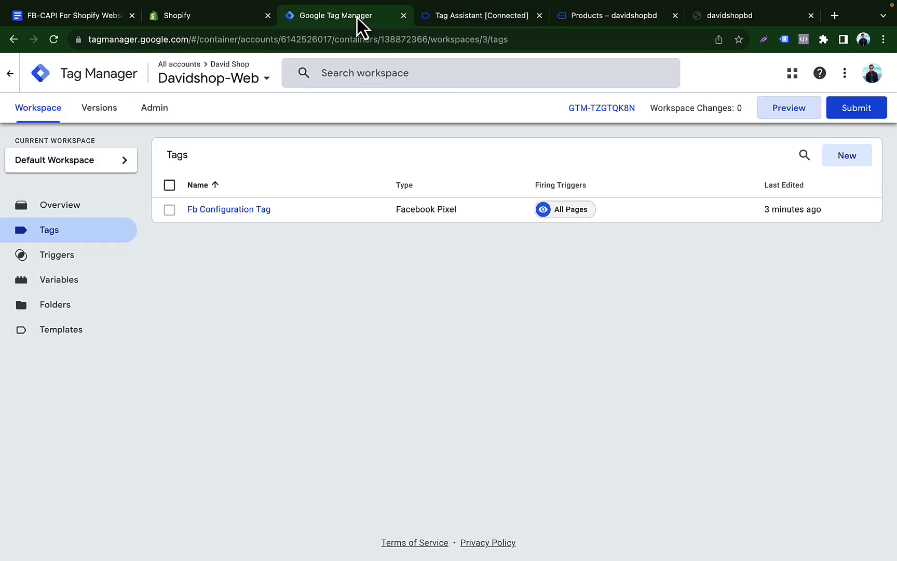